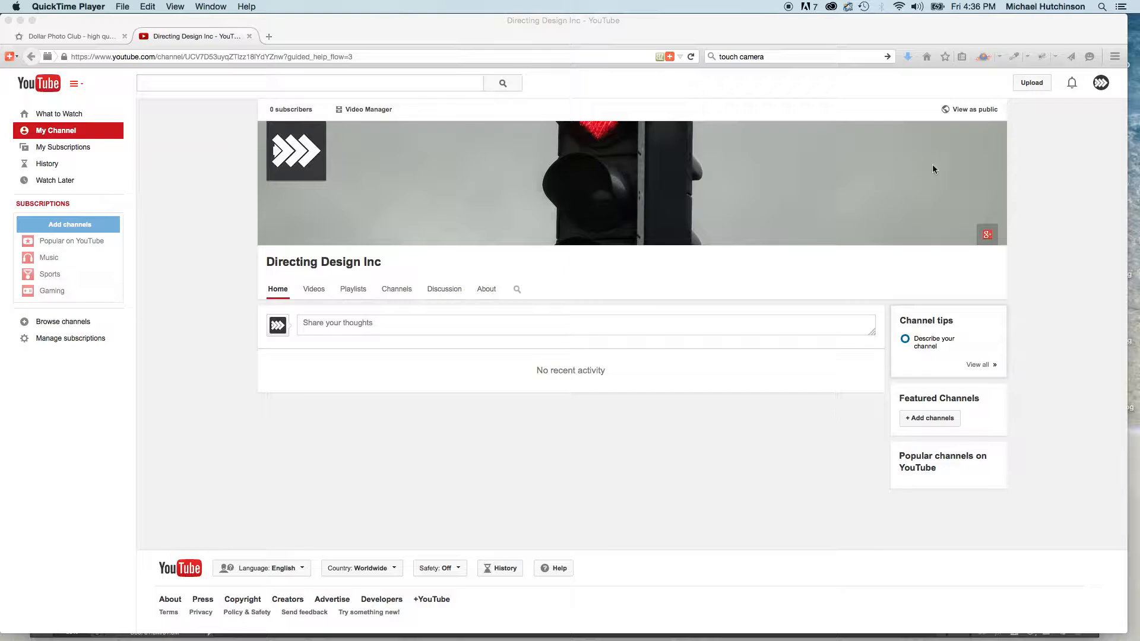
Open the channel art editor and preview the gallery's green leaf photo across desktop, TV and mobile.
click(998, 132)
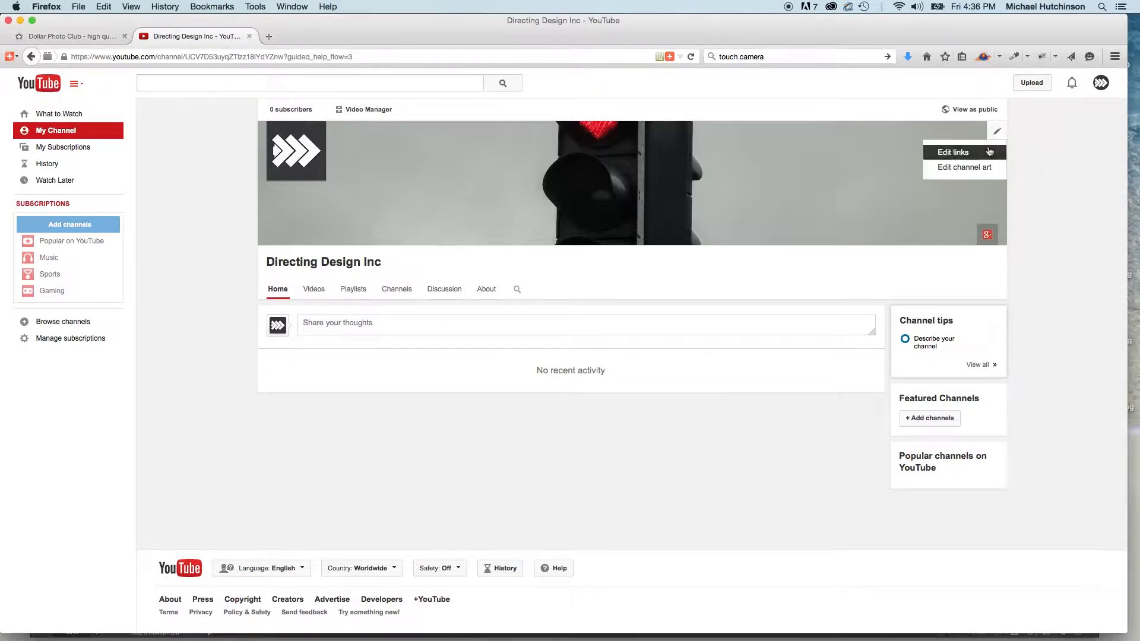
click(964, 169)
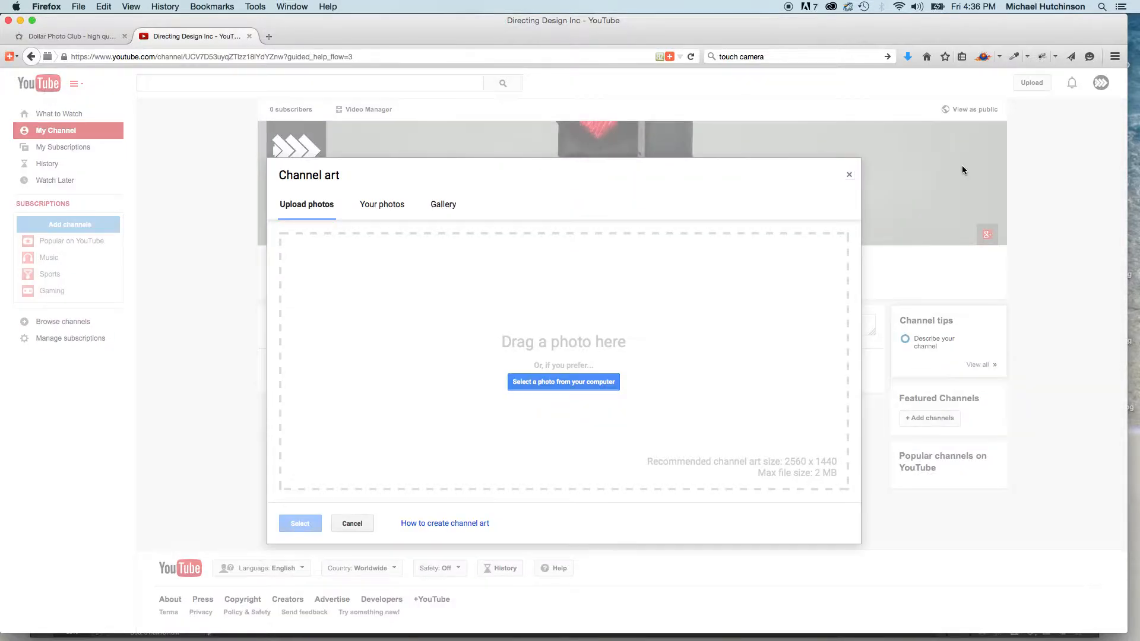
click(451, 205)
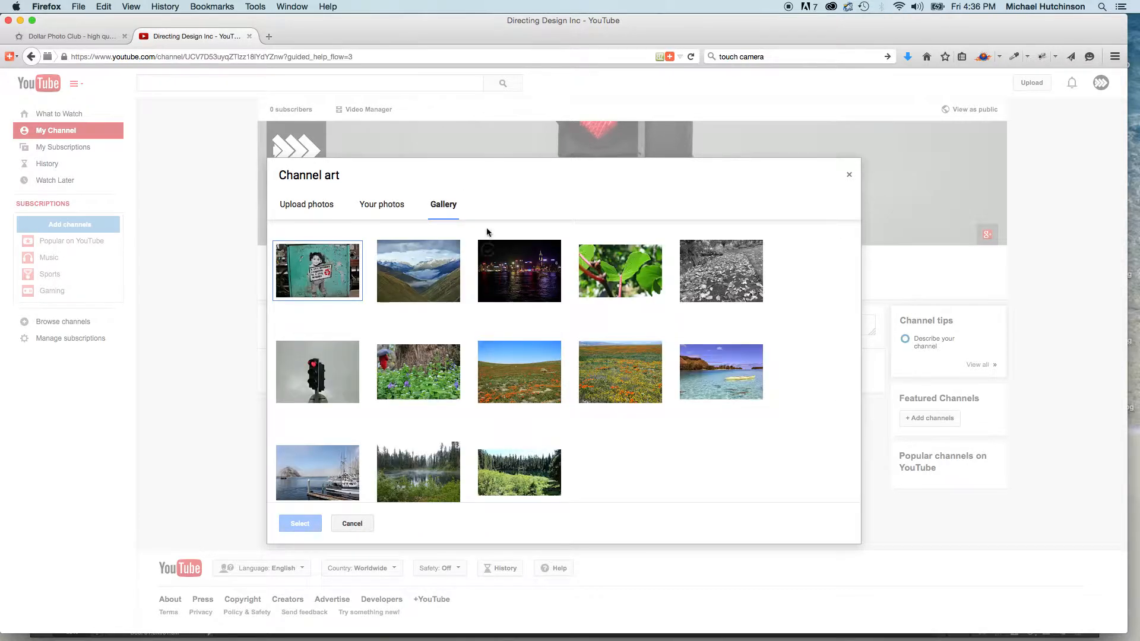
click(620, 280)
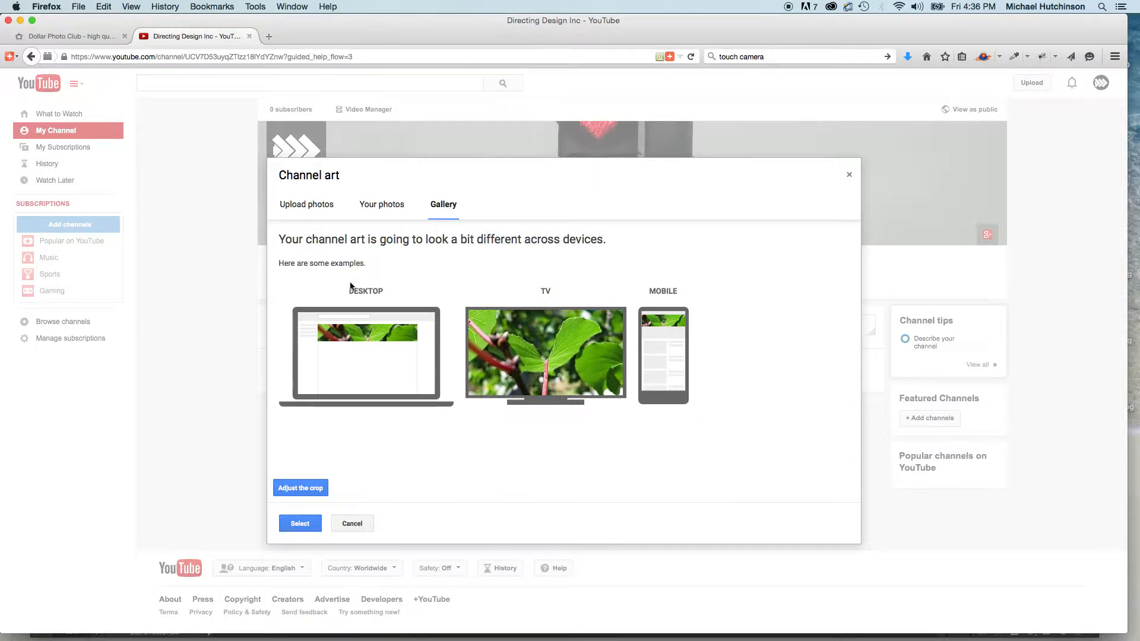
Open the help page on creating channel art from the photo upload view and find its template download.
click(311, 205)
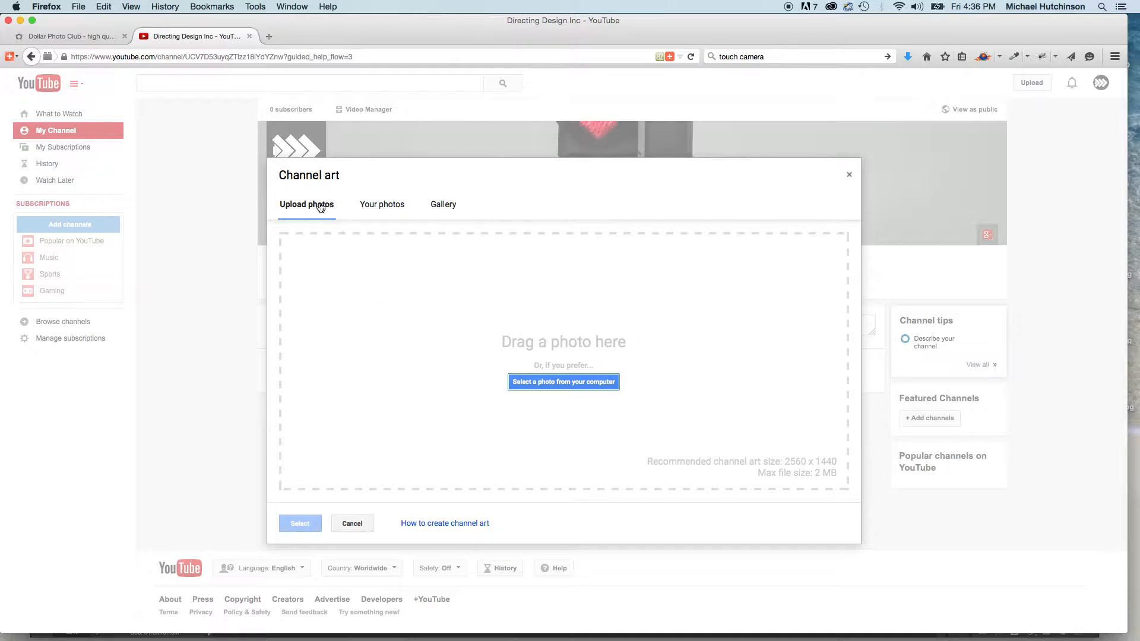
click(444, 523)
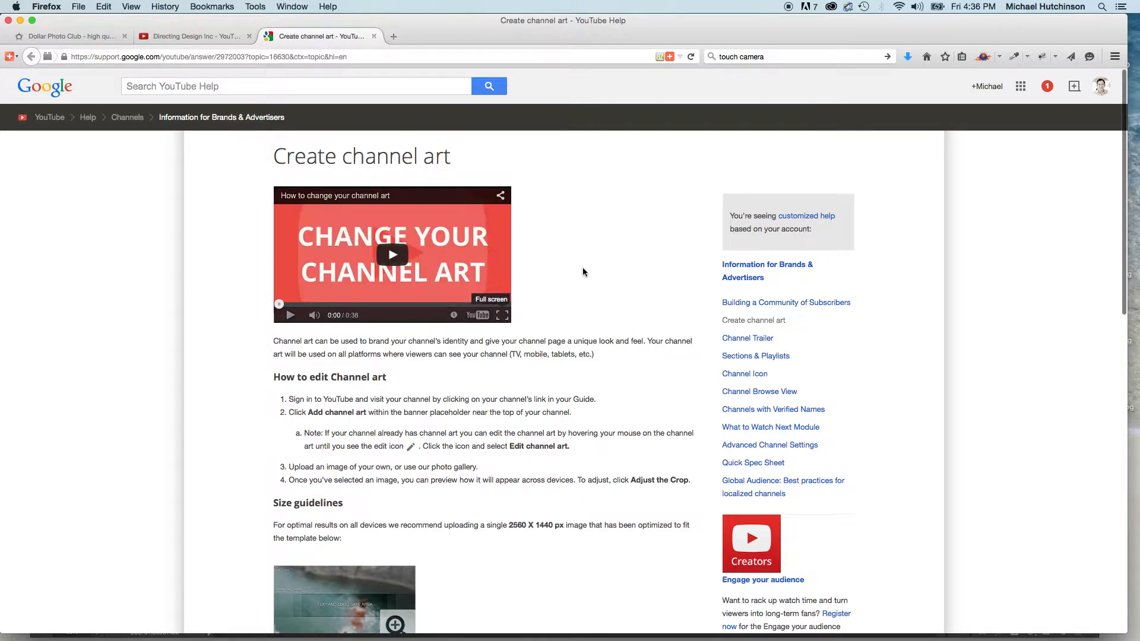
scroll(577, 263, down, 2)
scroll(577, 263, down, 5)
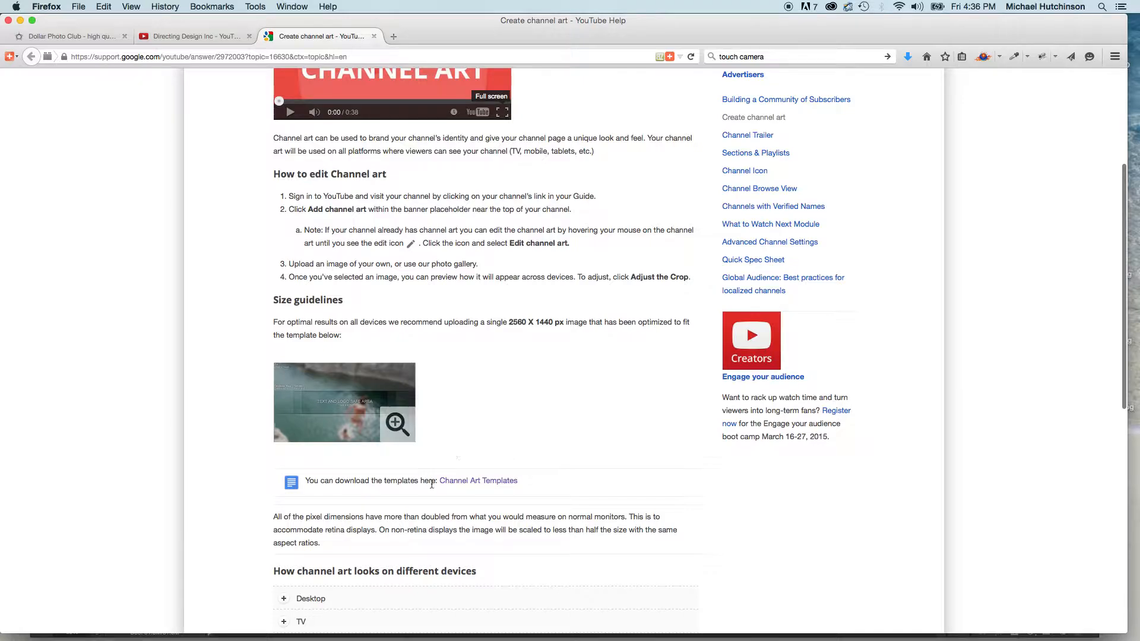
Download the Channel Art Templates archive with Archive Utility and open the Photoshop template from the extracted Channel Art Templates-6 folder.
click(480, 484)
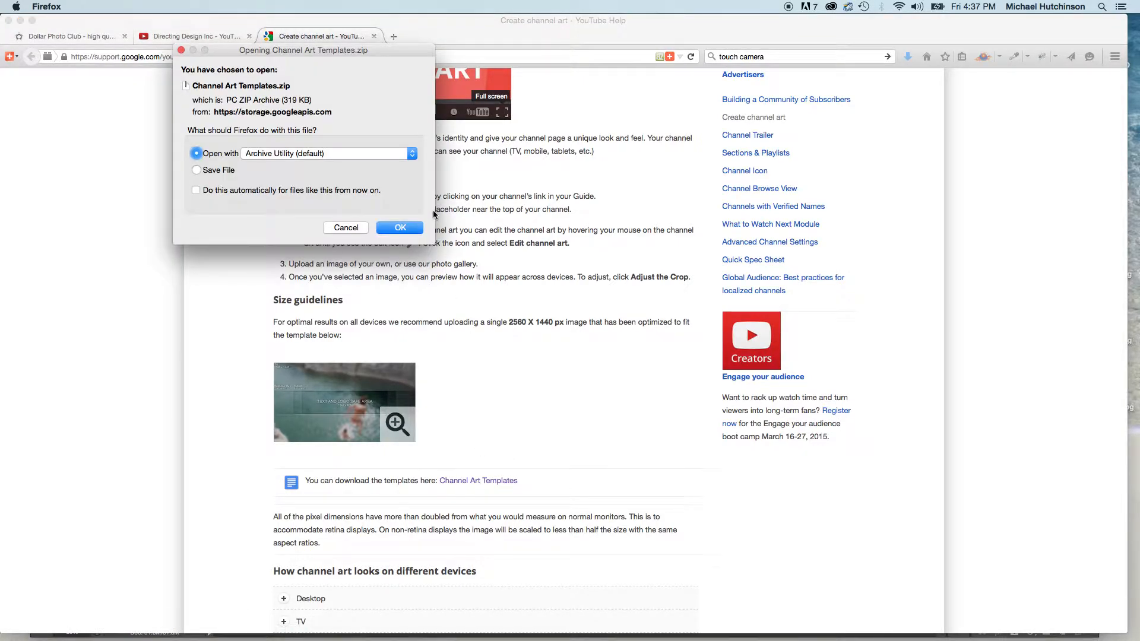
click(403, 228)
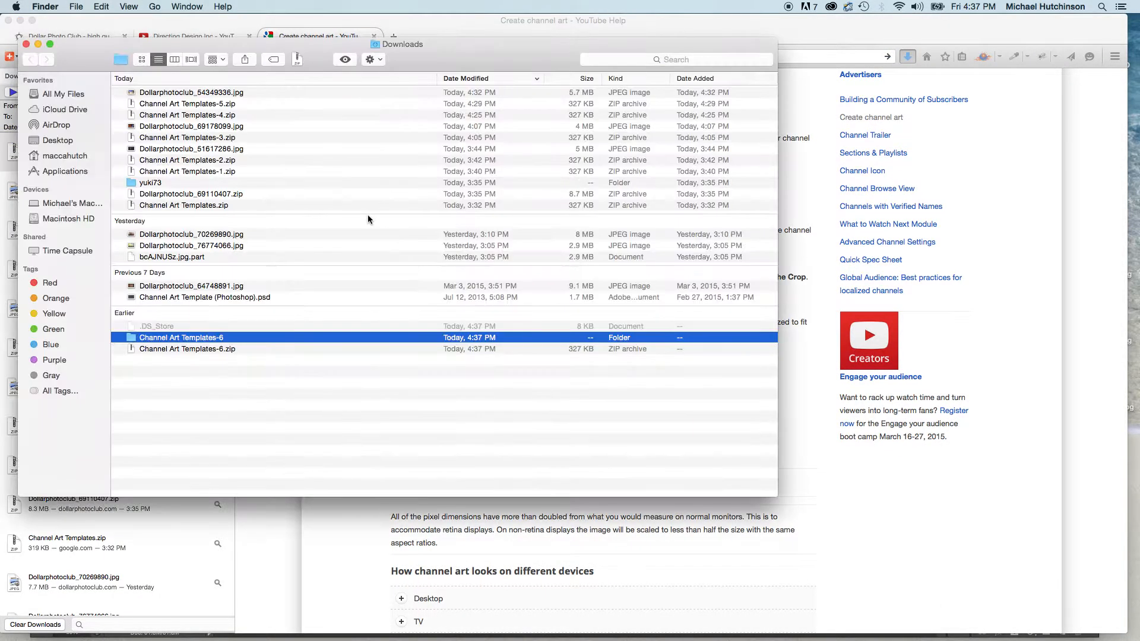
double_click(184, 338)
double_click(206, 107)
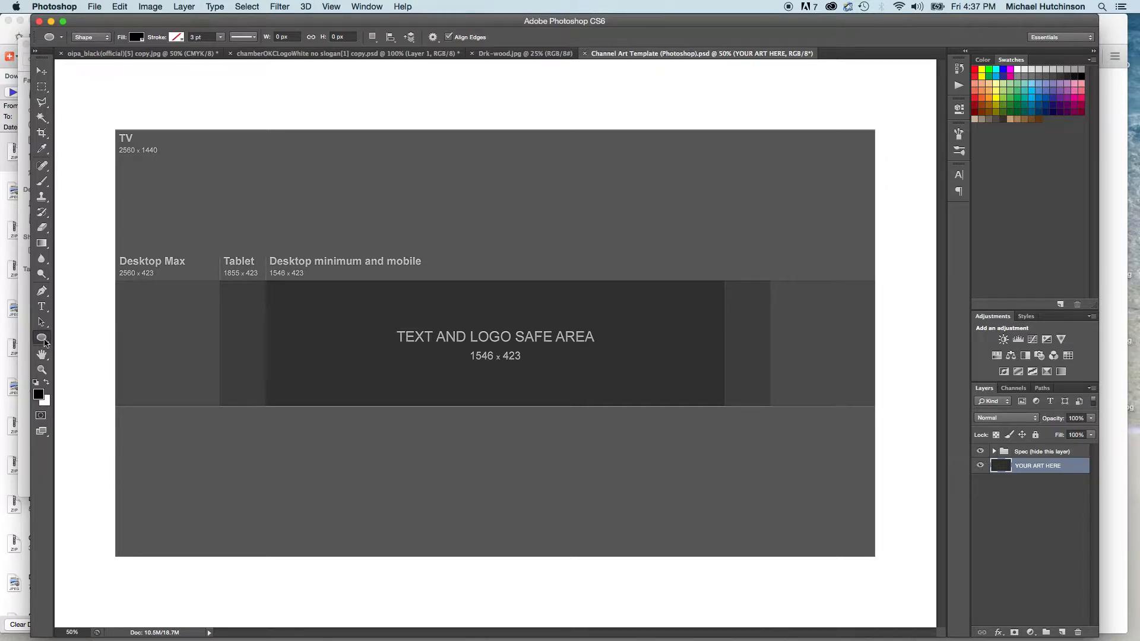
Draw a black rectangle about 225 × 185 px in the safe area's upper-left corner and an ellipse about 231 × 187 px below it.
drag(45, 342, 84, 336)
drag(282, 282, 349, 335)
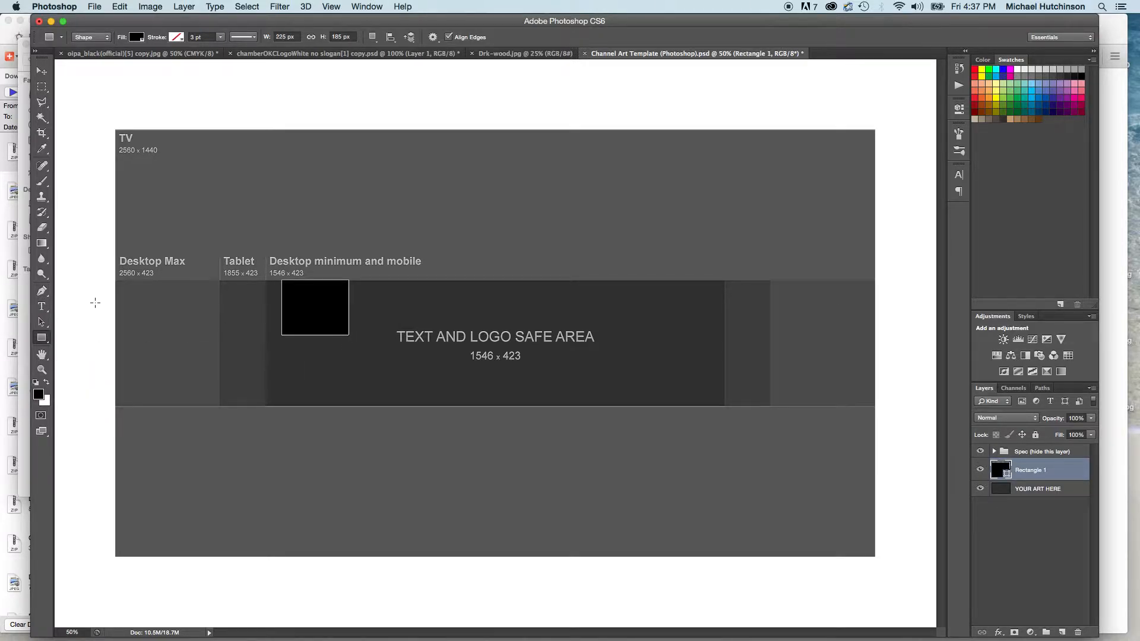
drag(41, 338, 79, 363)
click(293, 364)
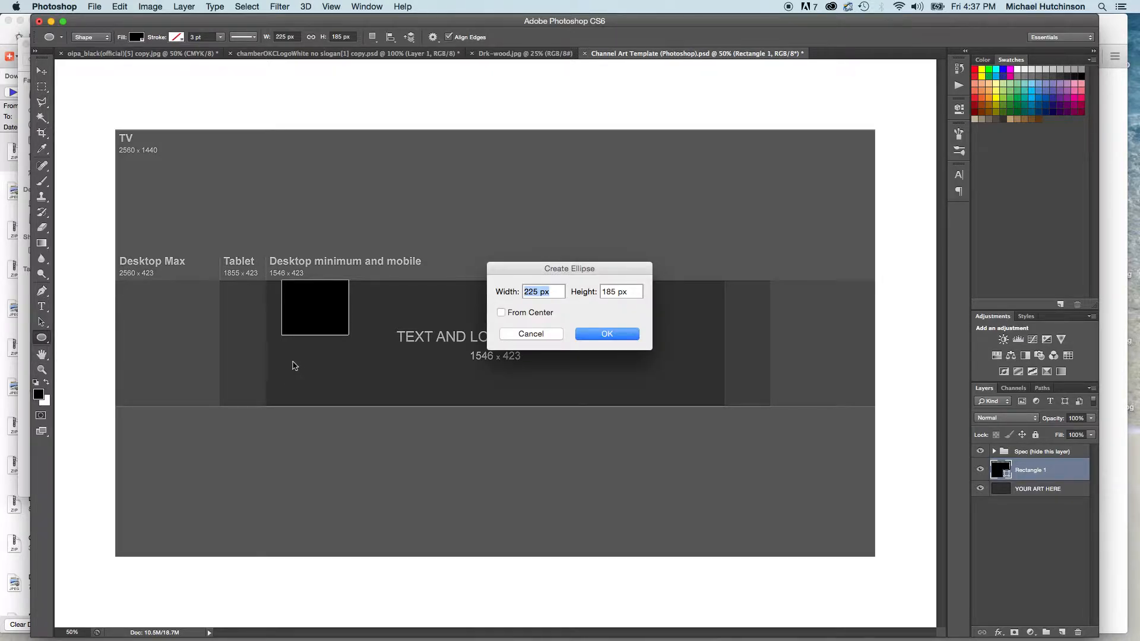
click(520, 334)
drag(288, 372, 357, 426)
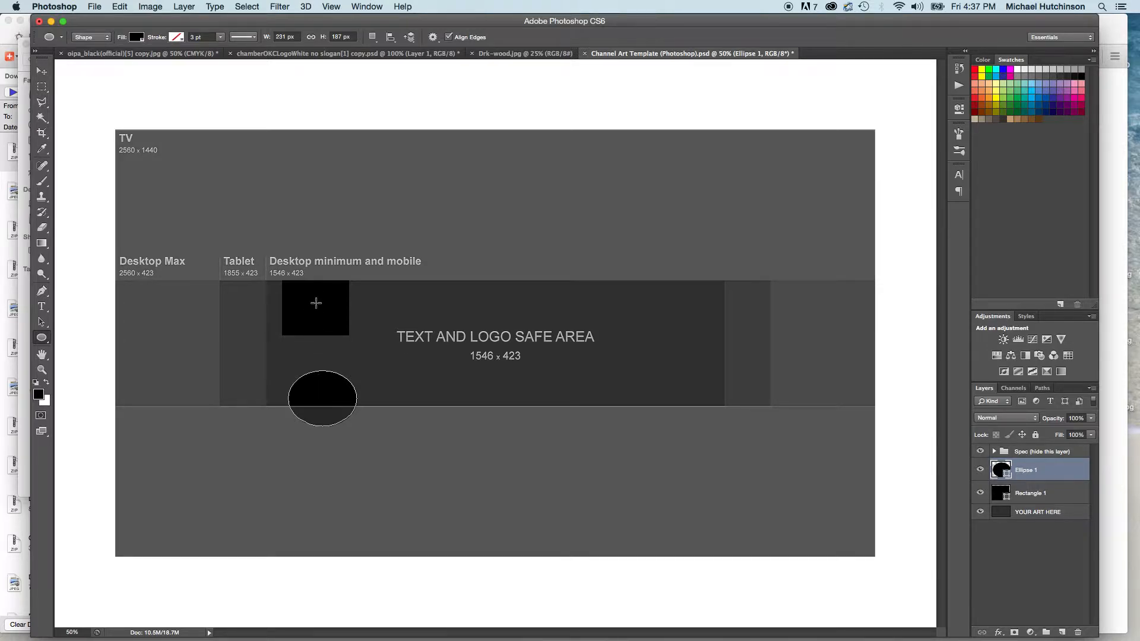
Hide the ellipse and rectangle shape layers in the channel art template.
click(981, 471)
click(980, 493)
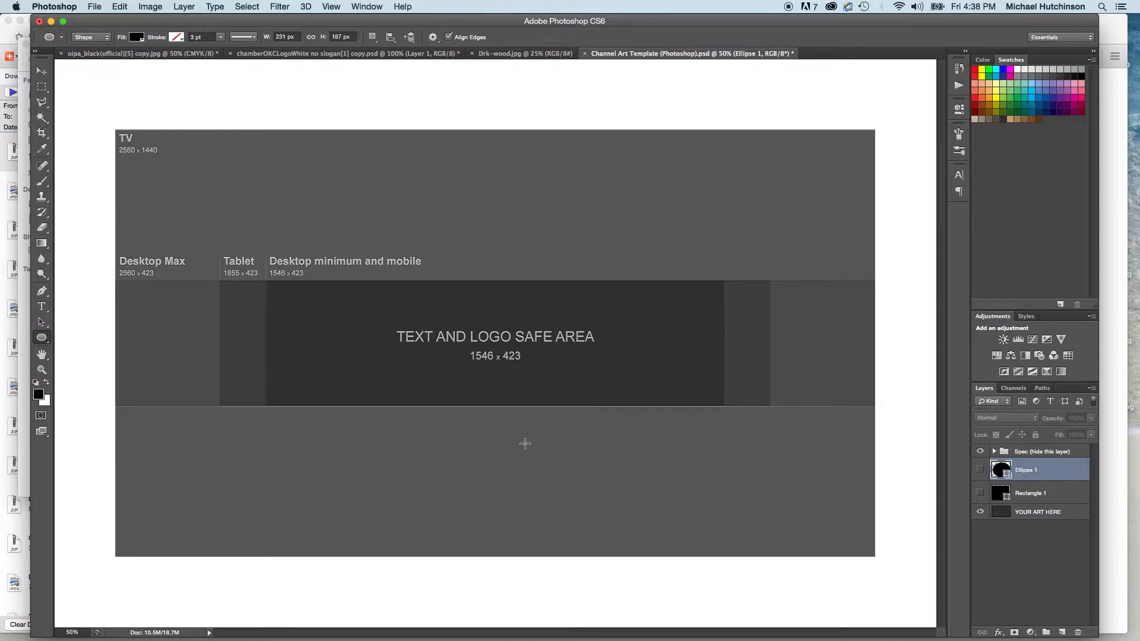
Switch to Firefox and open the photo "traffic on the road in a European city" from the Dollar Photo Club traffic results.
click(541, 615)
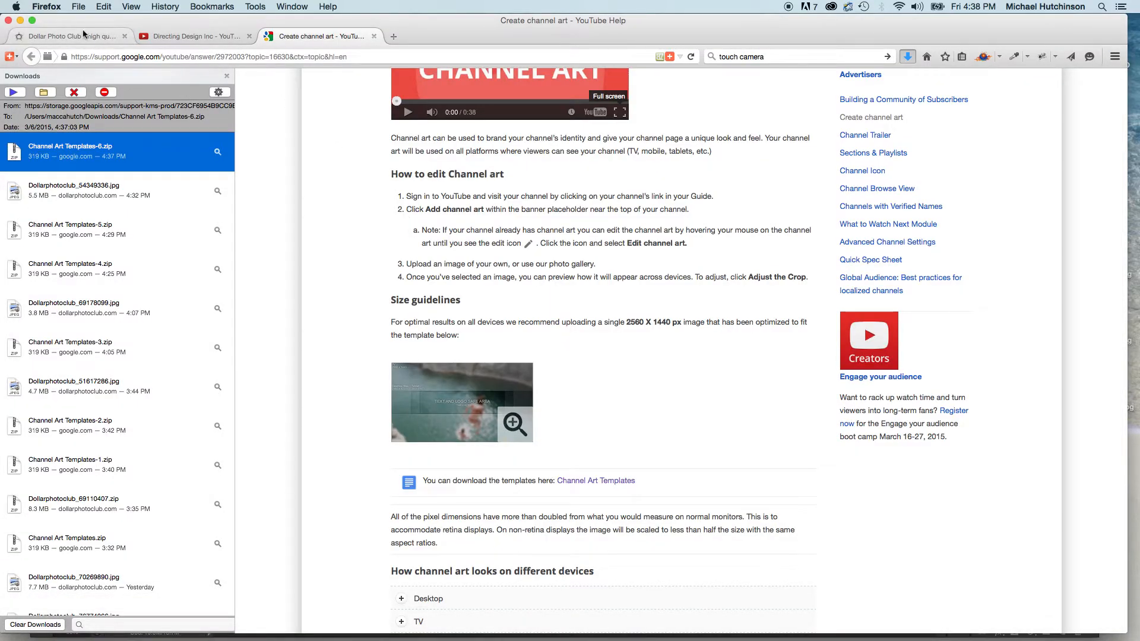
click(116, 38)
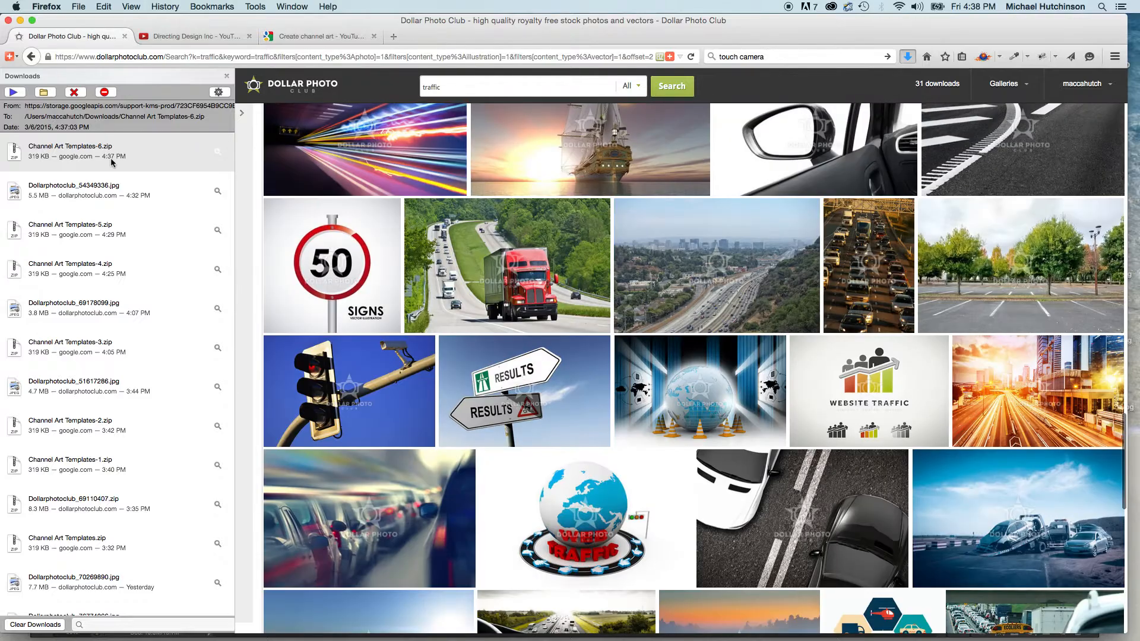
click(227, 76)
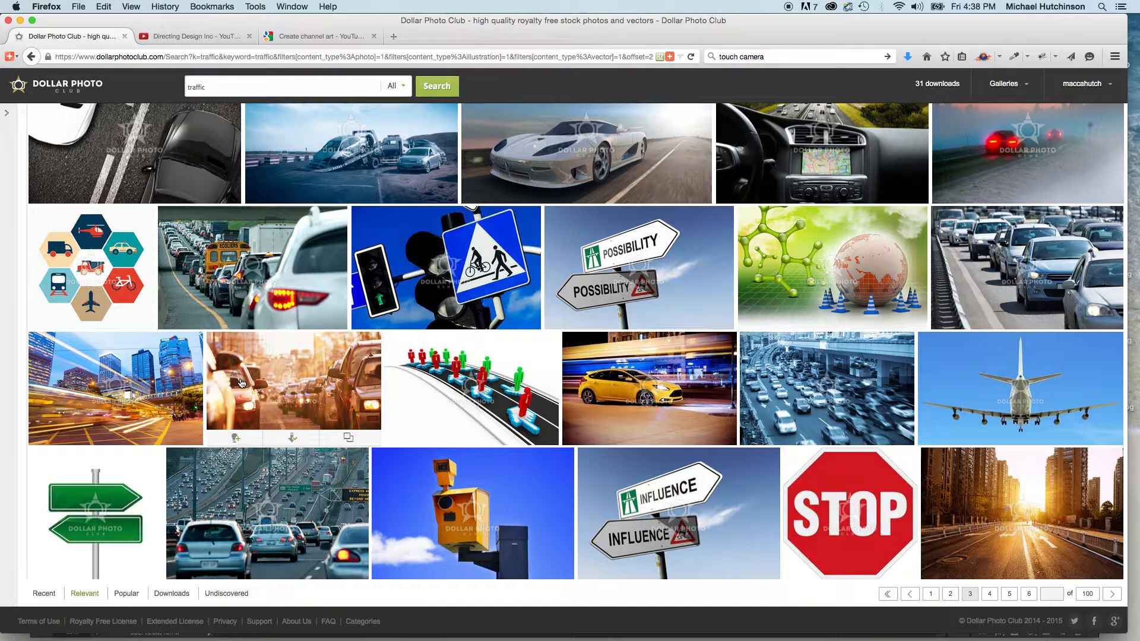
click(358, 388)
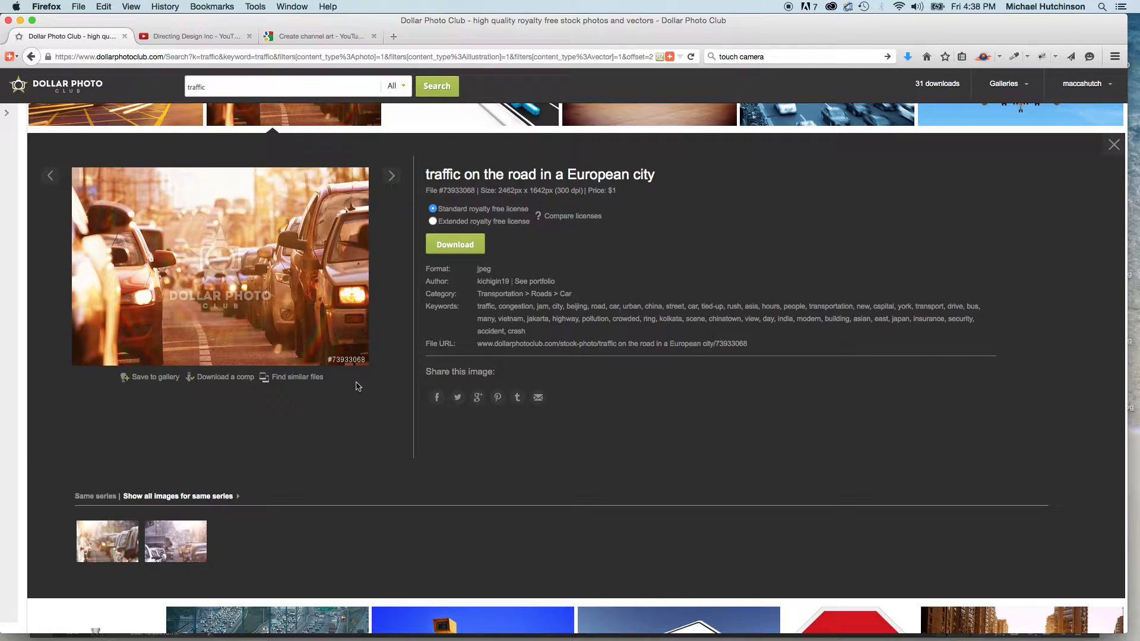
Download the traffic photo under the standard royalty free license and open it in Adobe Photoshop CS6.
click(457, 245)
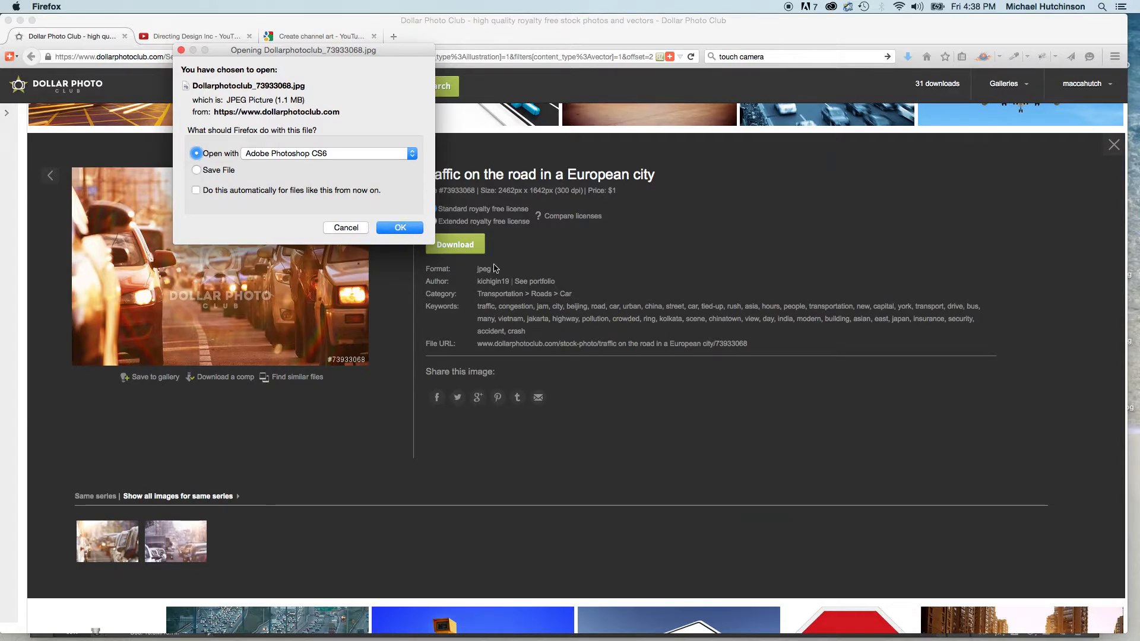
key(Return)
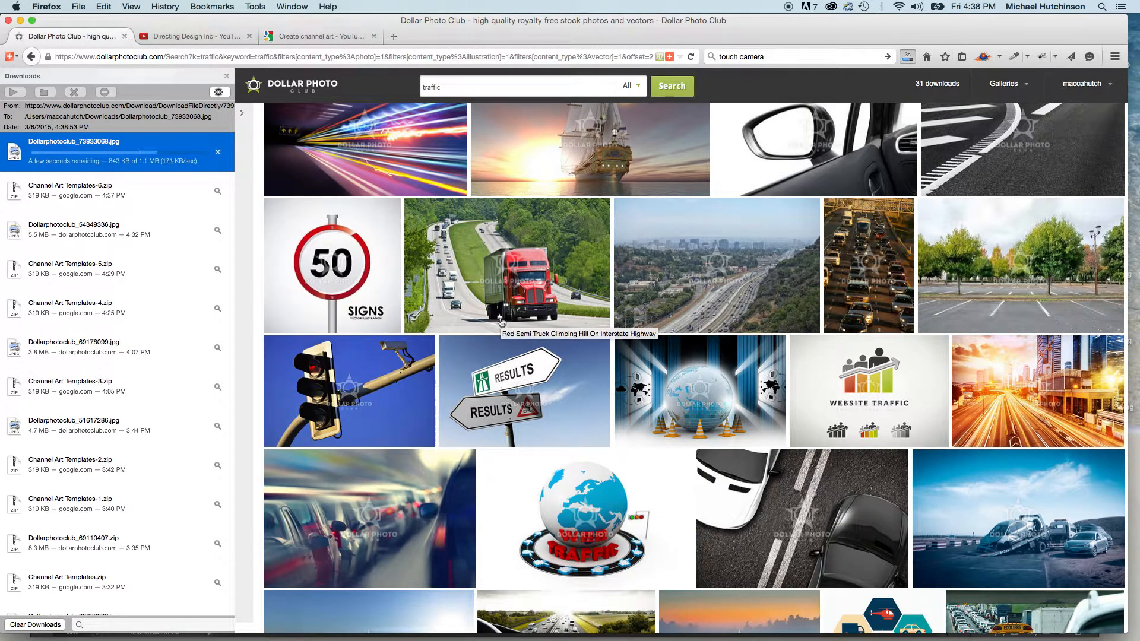
key(super+Tab)
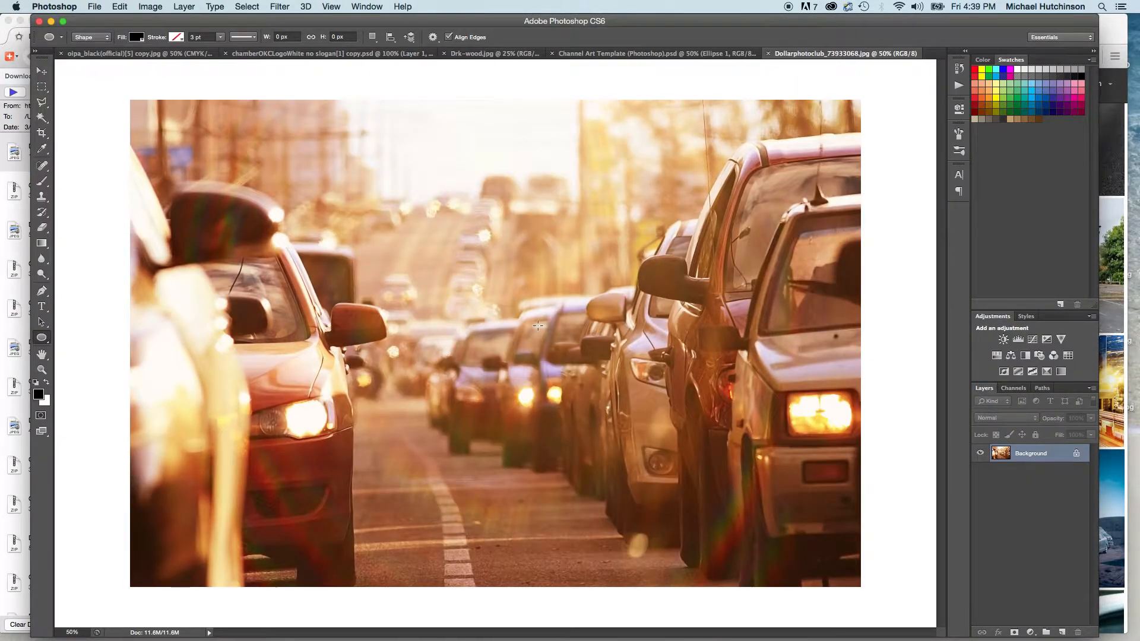
Crop the traffic photo to the template's size of 2560 × 1440 px at 96 px/in.
click(626, 53)
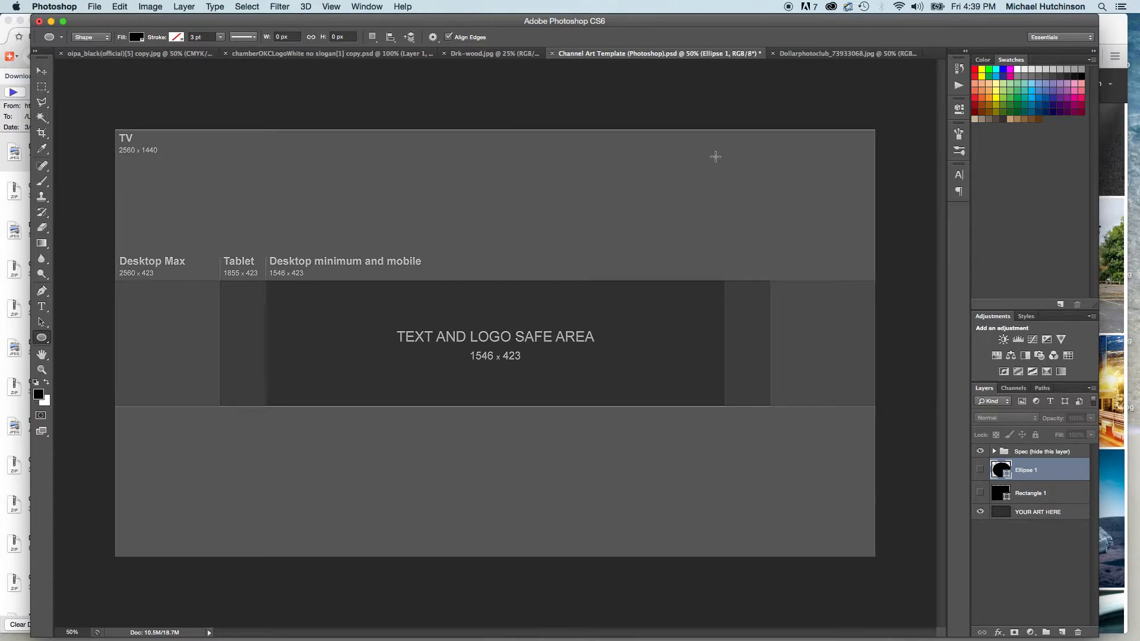
click(821, 54)
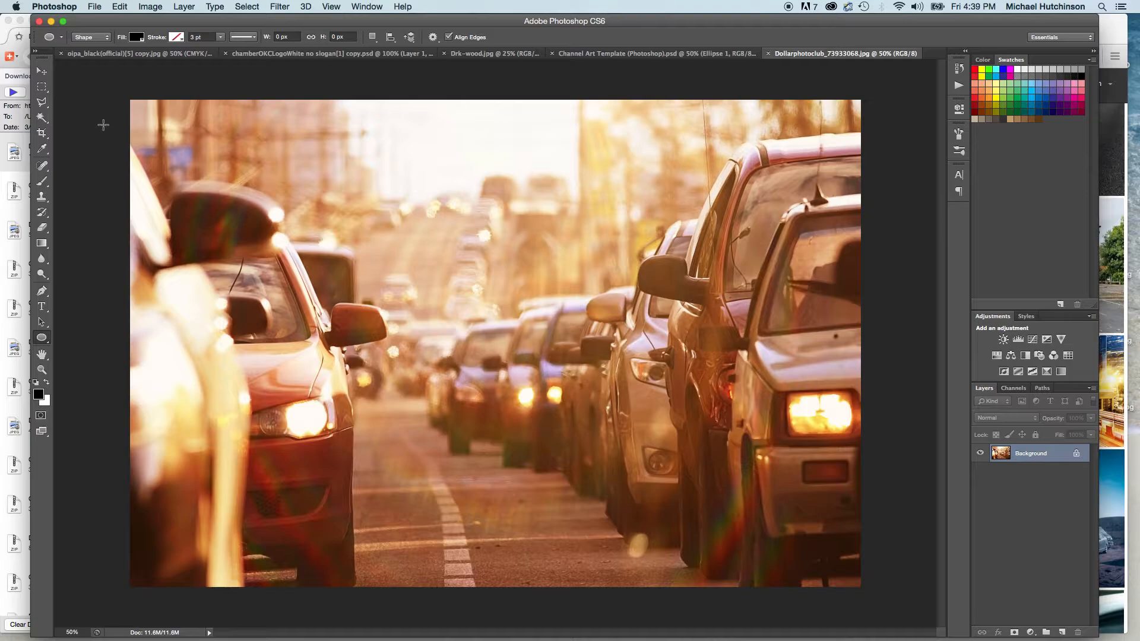
key(c)
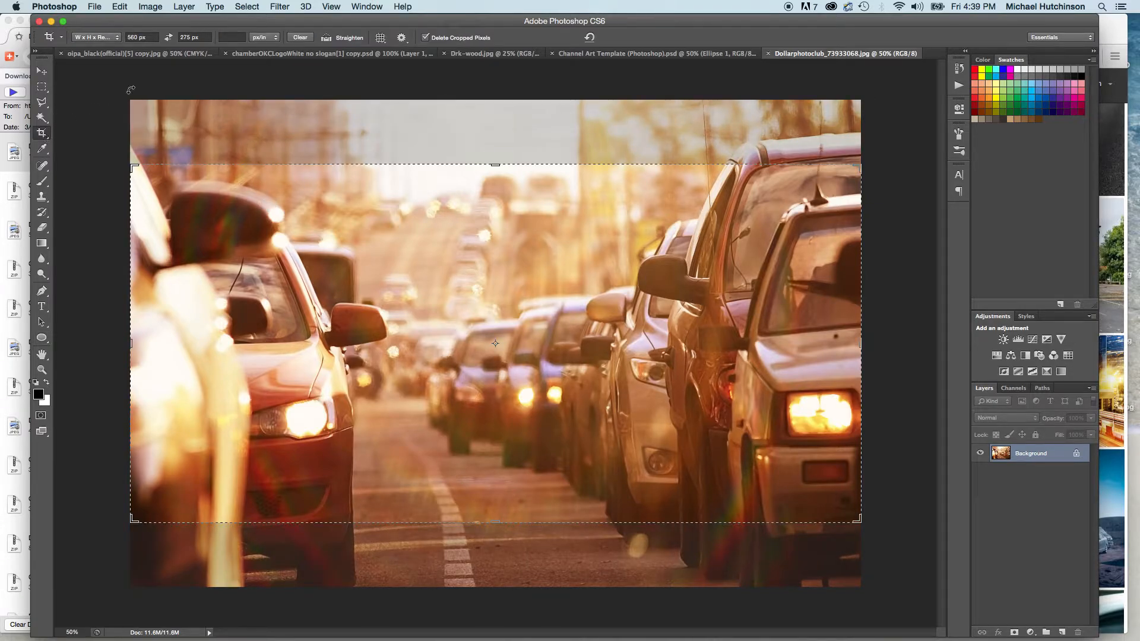
click(139, 37)
text(2560)
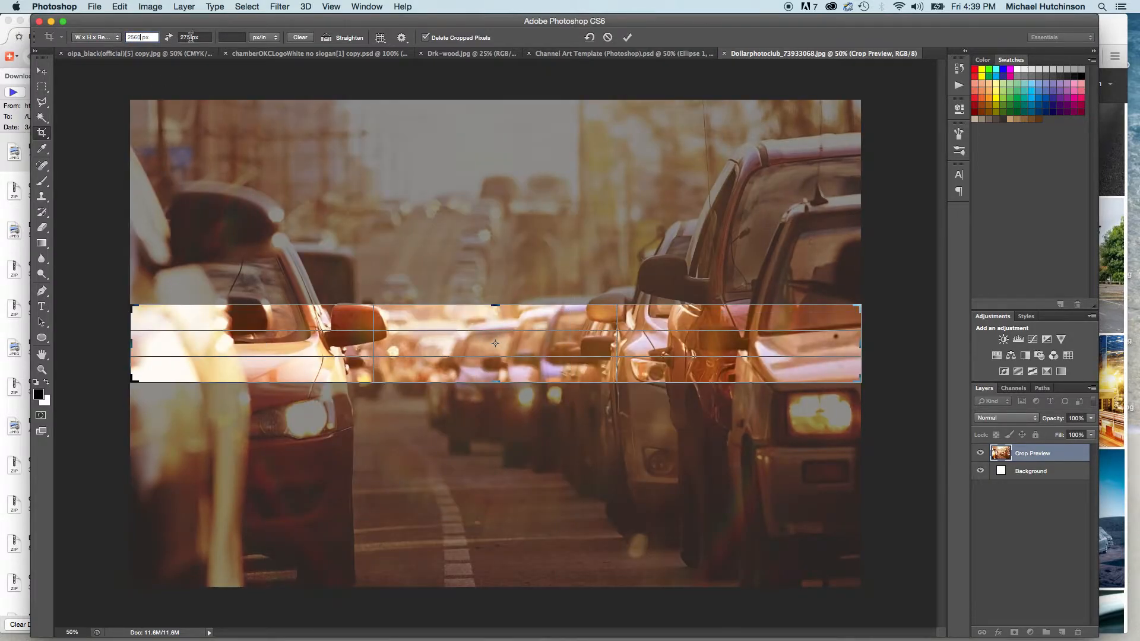
key(Tab)
text(1440)
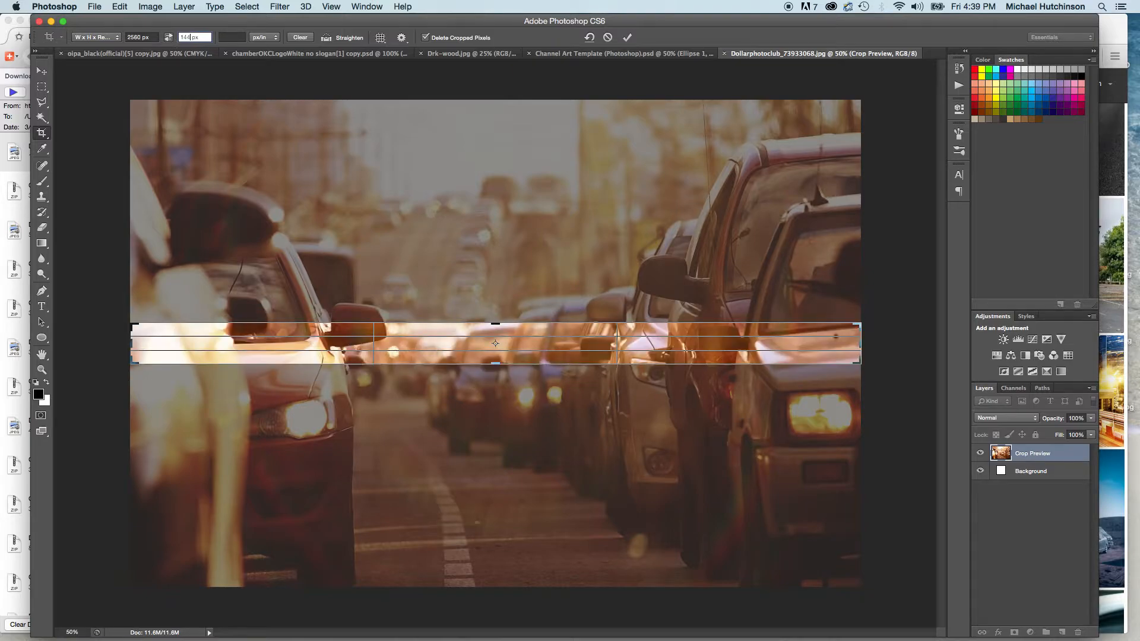
key(Tab)
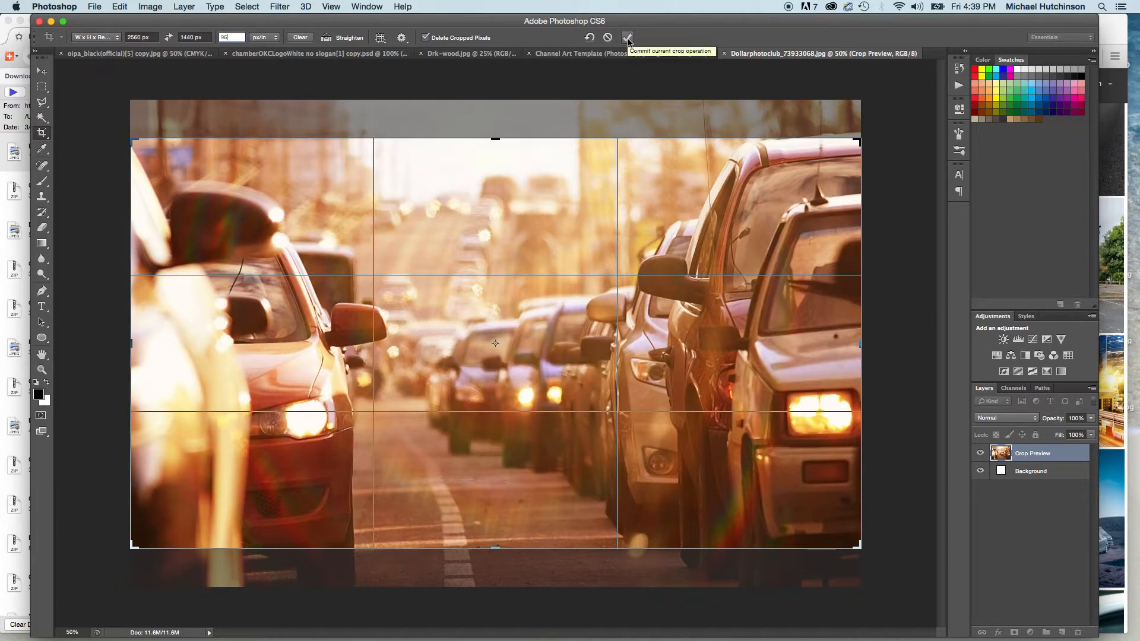
click(628, 38)
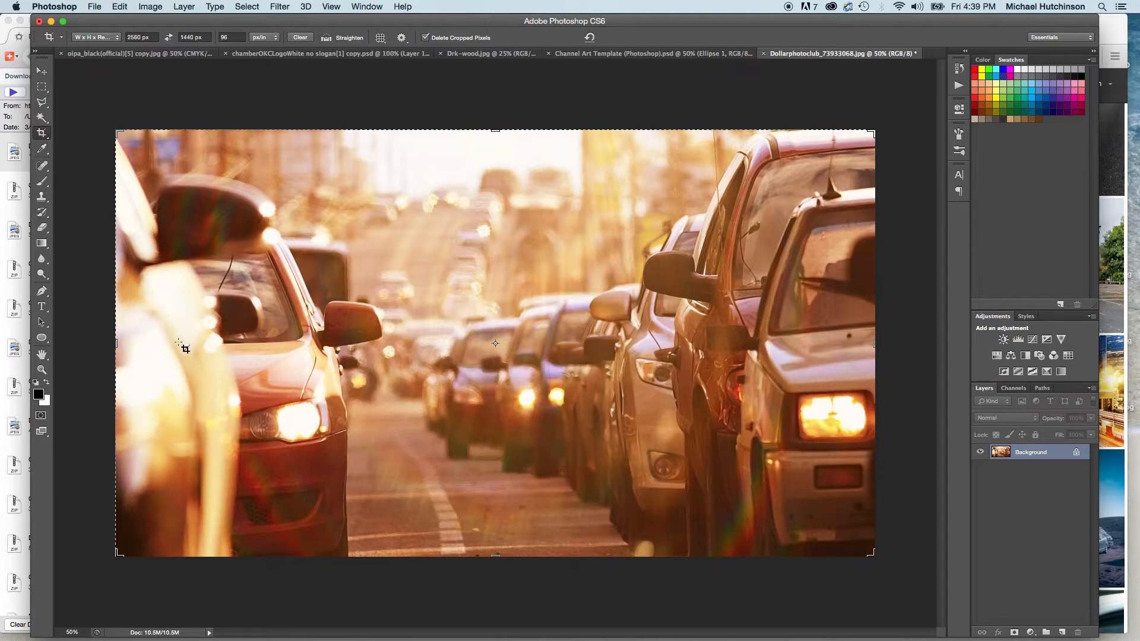
Select the entire cropped traffic photo and copy it.
key(super)
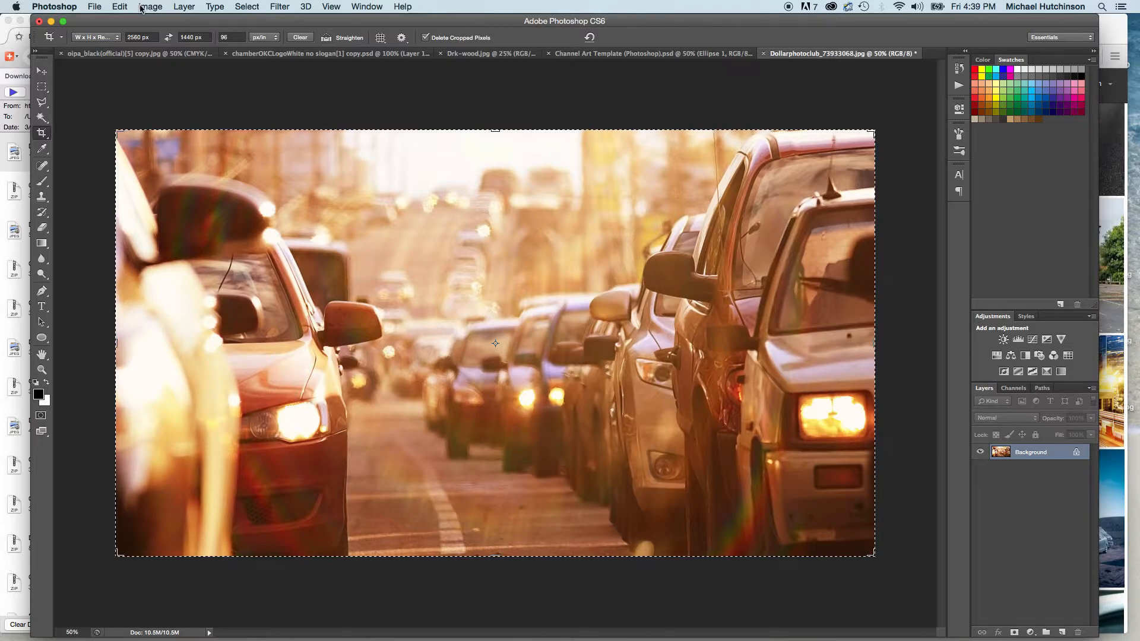
click(237, 7)
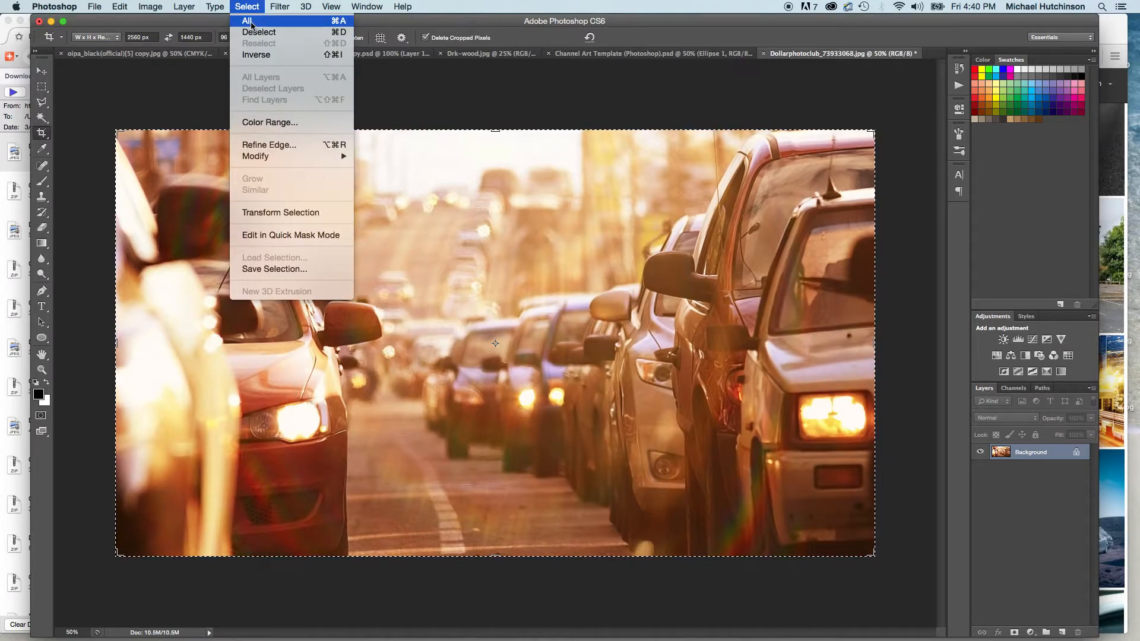
click(442, 317)
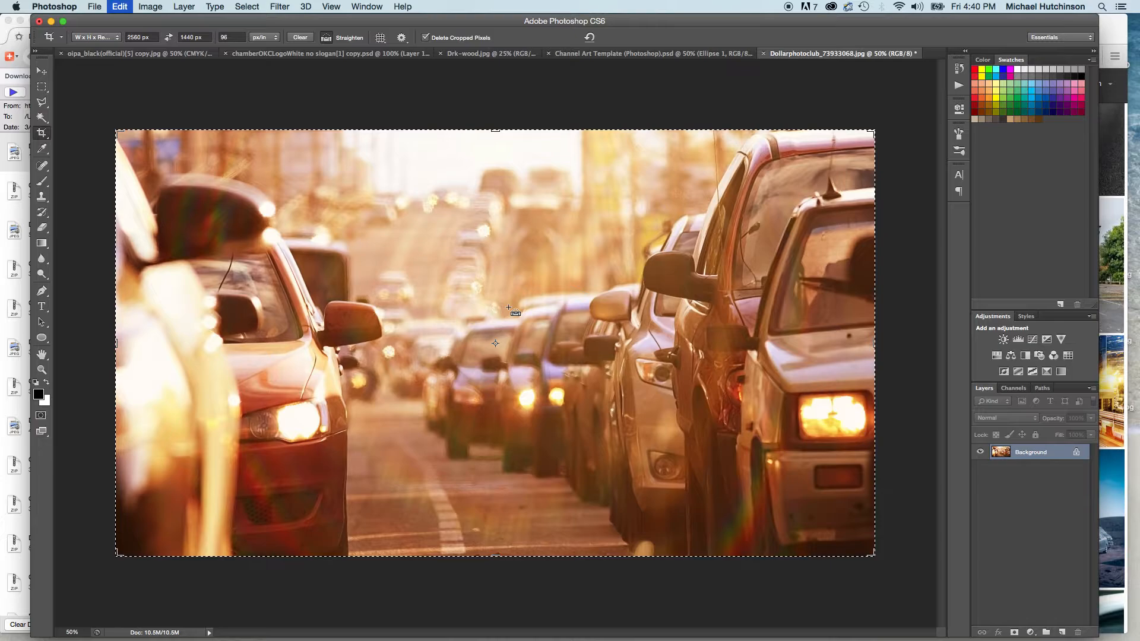
click(120, 6)
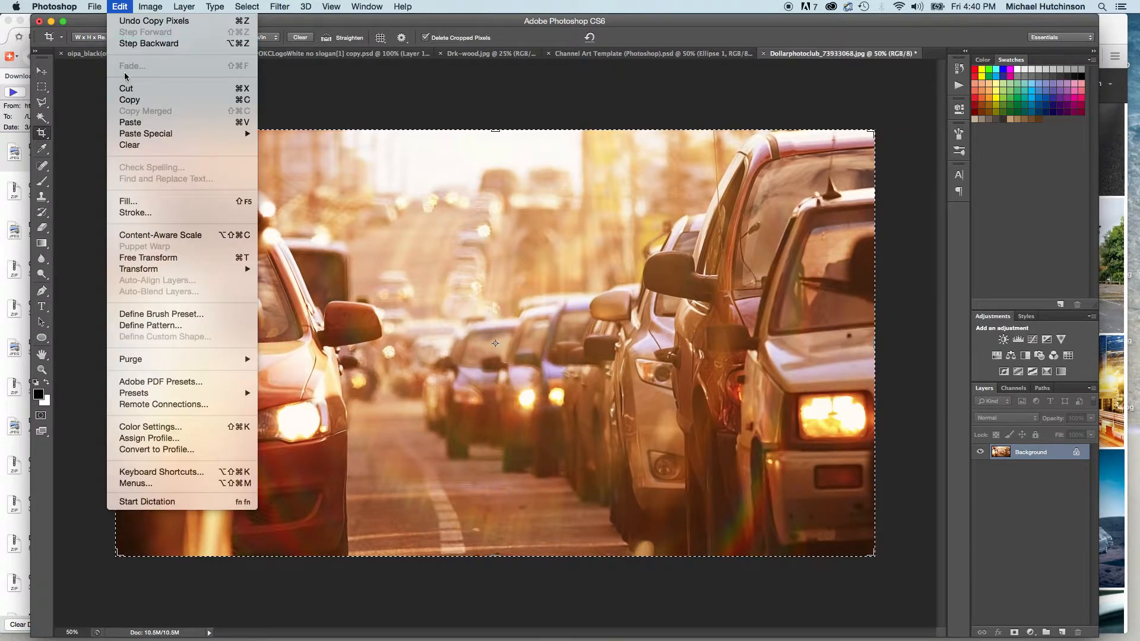
Paste the copied traffic photo into the Channel Art Template document, accepting the colour profile conversion.
click(633, 57)
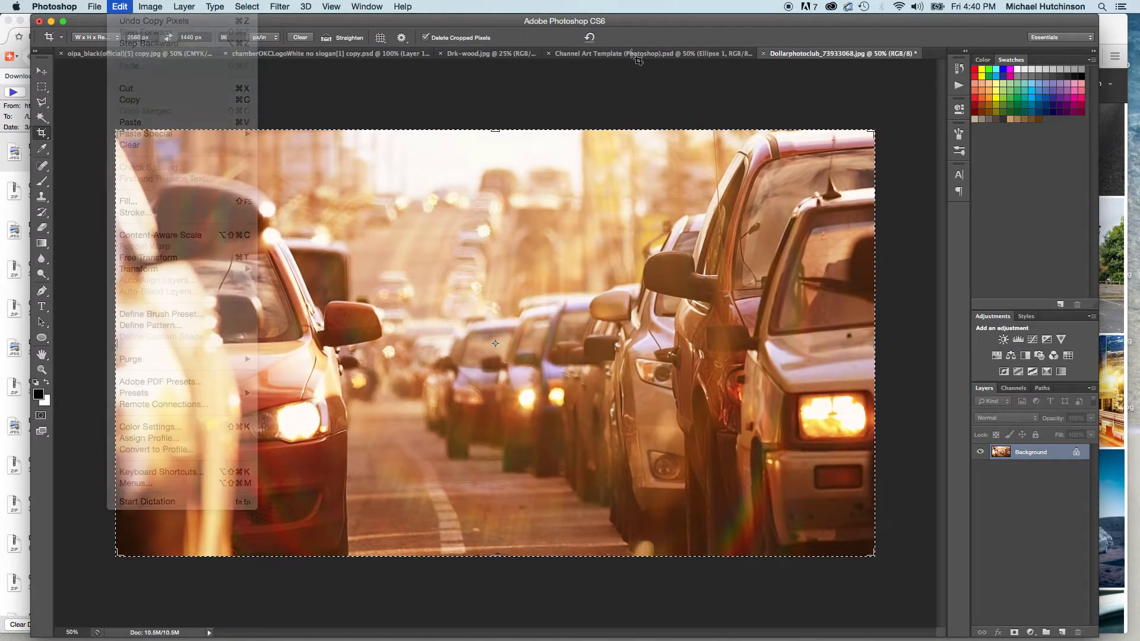
click(633, 55)
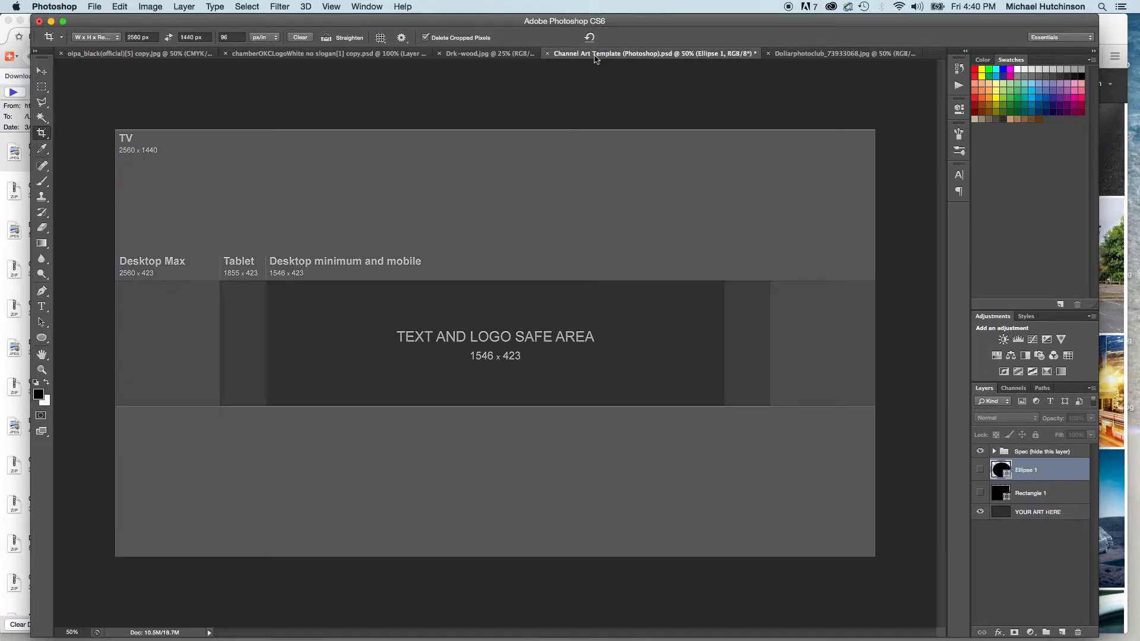
key(super+v)
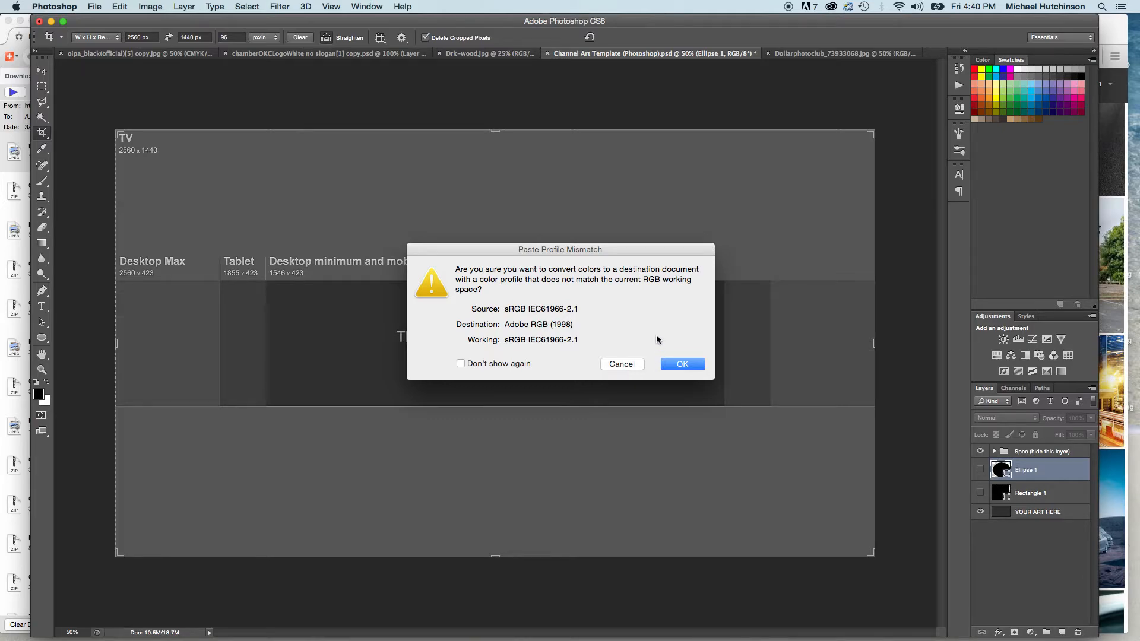
click(683, 364)
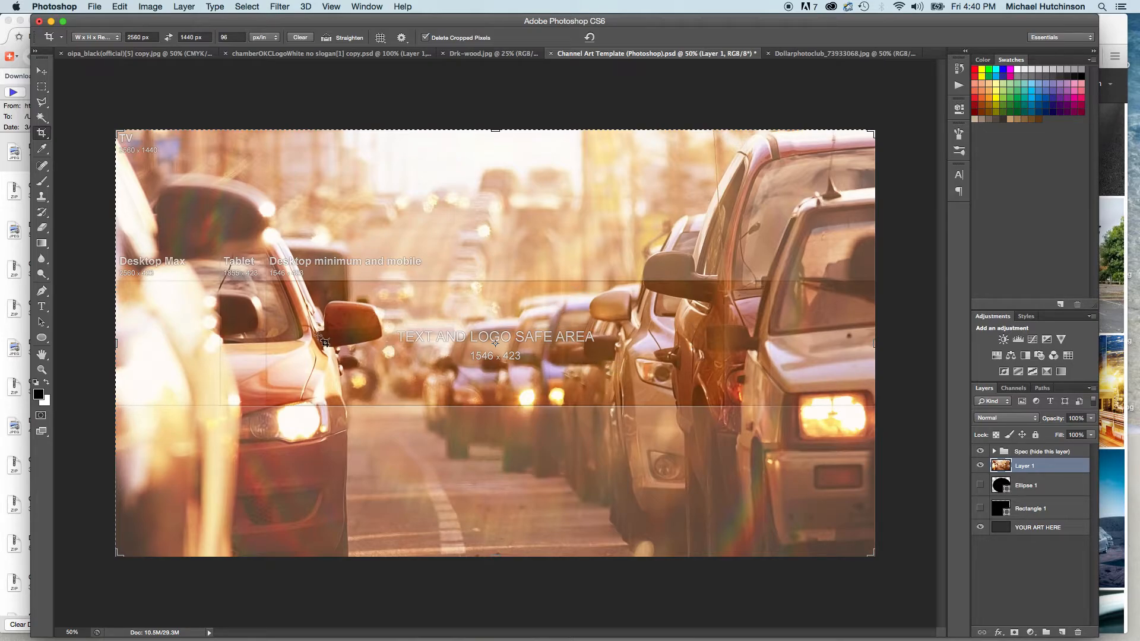
Move the pasted photo layer directly above YOUR ART HERE, temporarily showing the Ellipse 1 and Rectangle 1 layers to check the stacking order.
click(981, 486)
click(980, 509)
drag(1055, 463, 1052, 516)
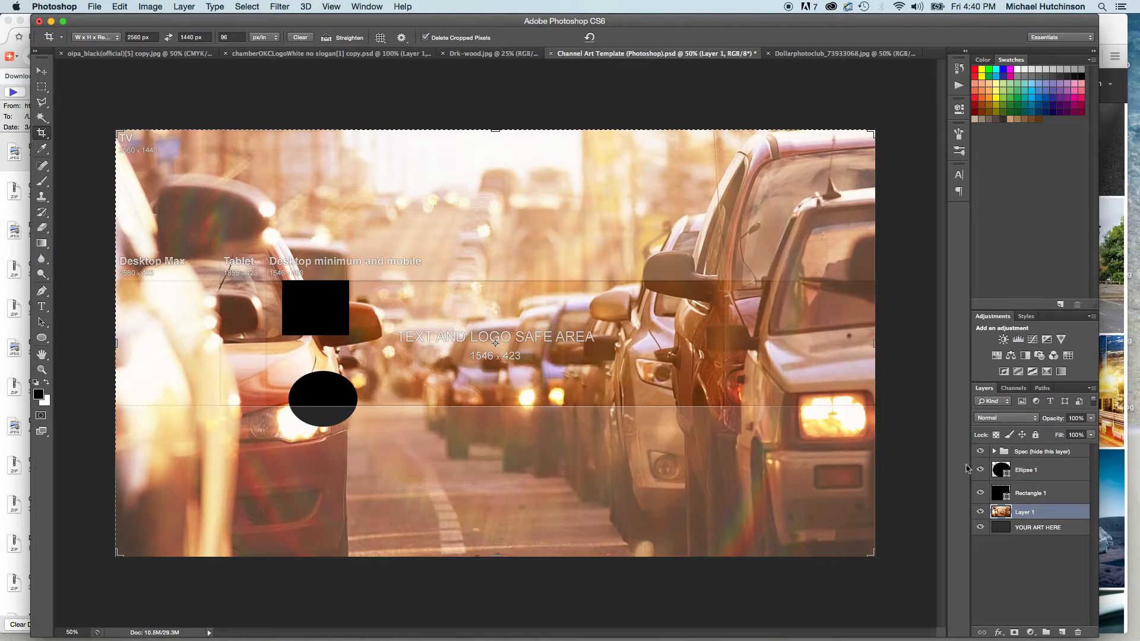
click(980, 470)
click(981, 493)
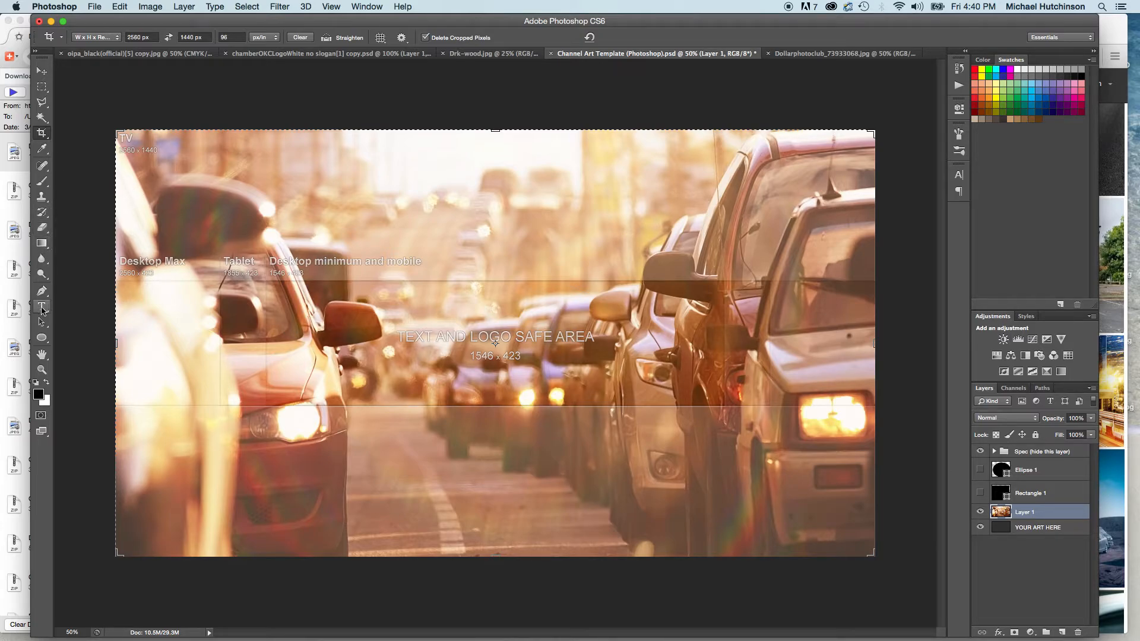
Add a centred text box reading "SOMETIMES TRAFFIC IS GOOD!" over the text and logo safe area.
click(42, 307)
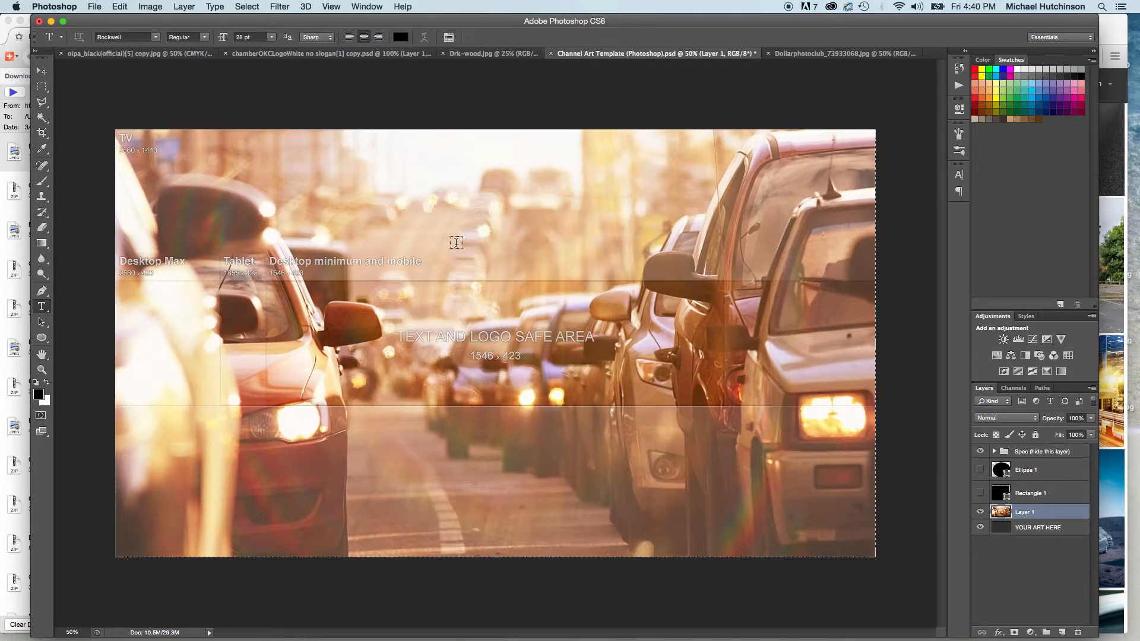
drag(358, 297, 694, 387)
text(SOMETIEM)
key(BackSpace)
key(BackSpace)
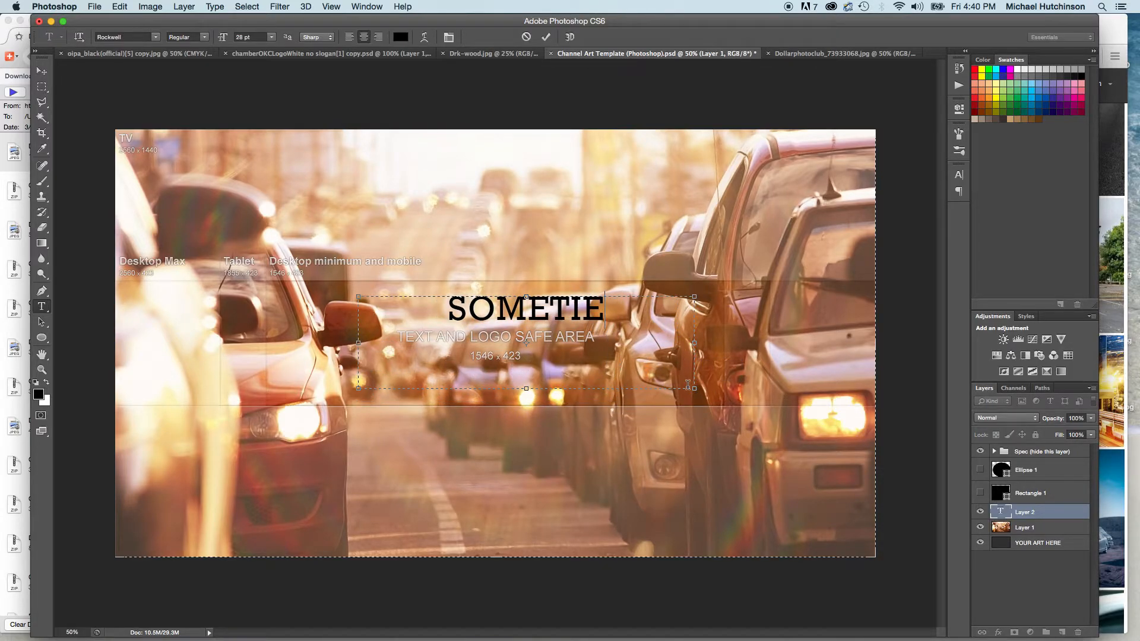
text(MES)
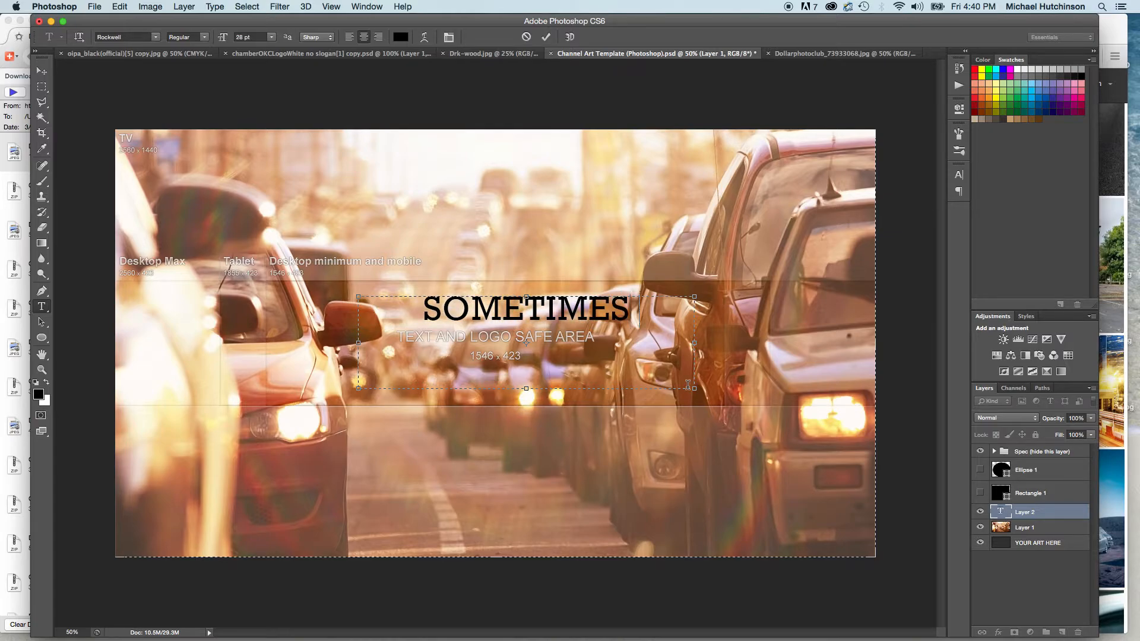
text( TRAFFIC)
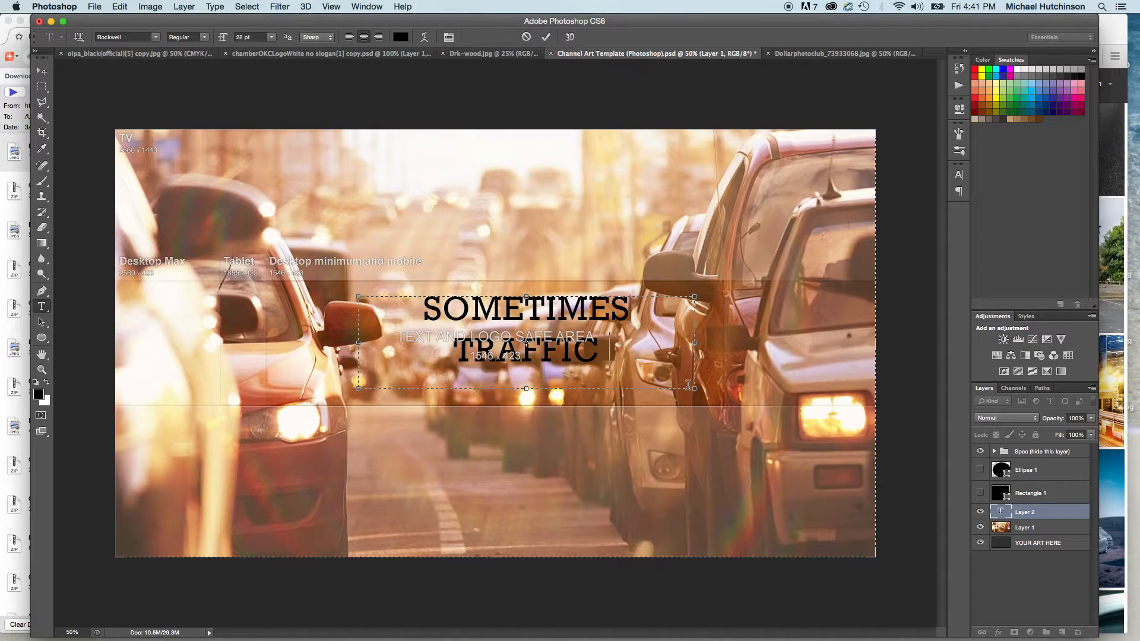
text( IS GOOD)
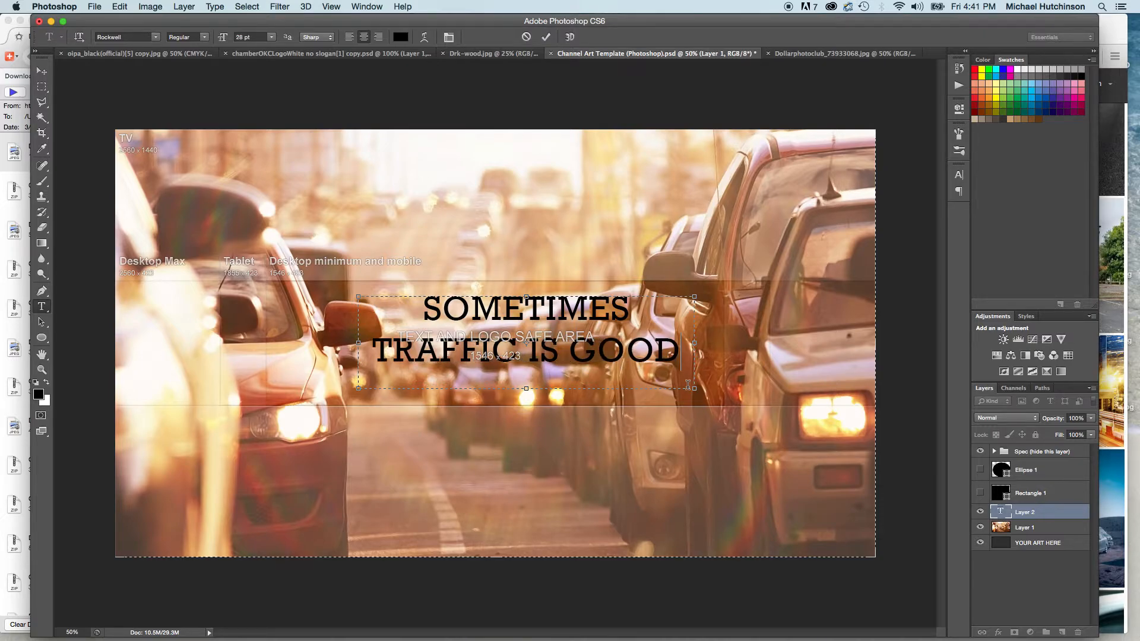
text(!)
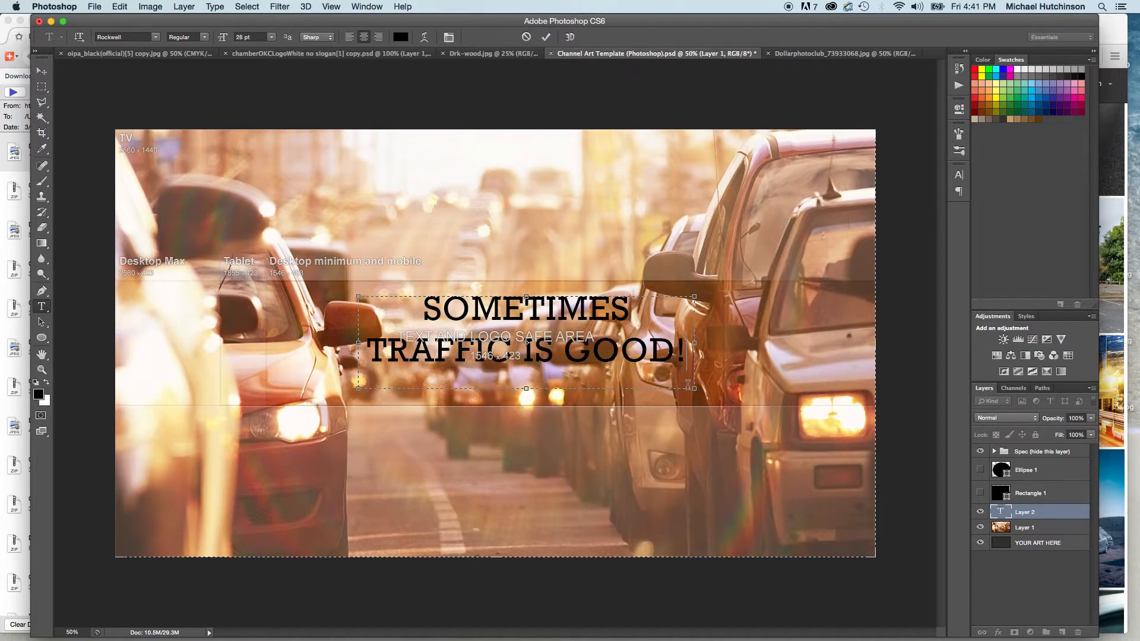
Set the word TRAFFIC in the Rockwell Italic style and commit the text.
double_click(375, 353)
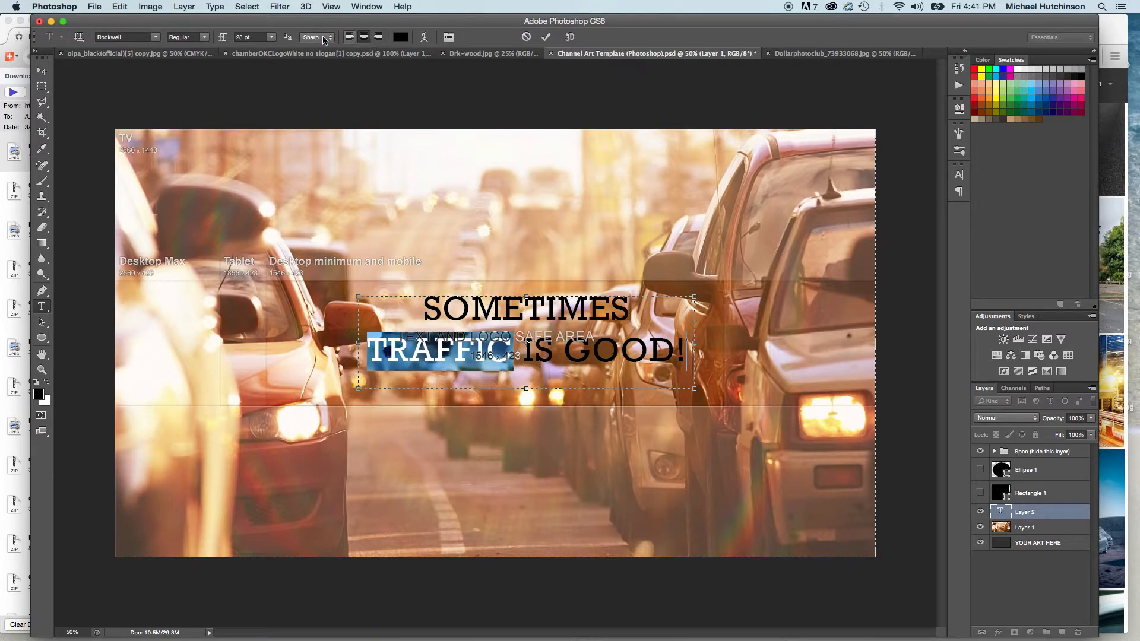
click(205, 37)
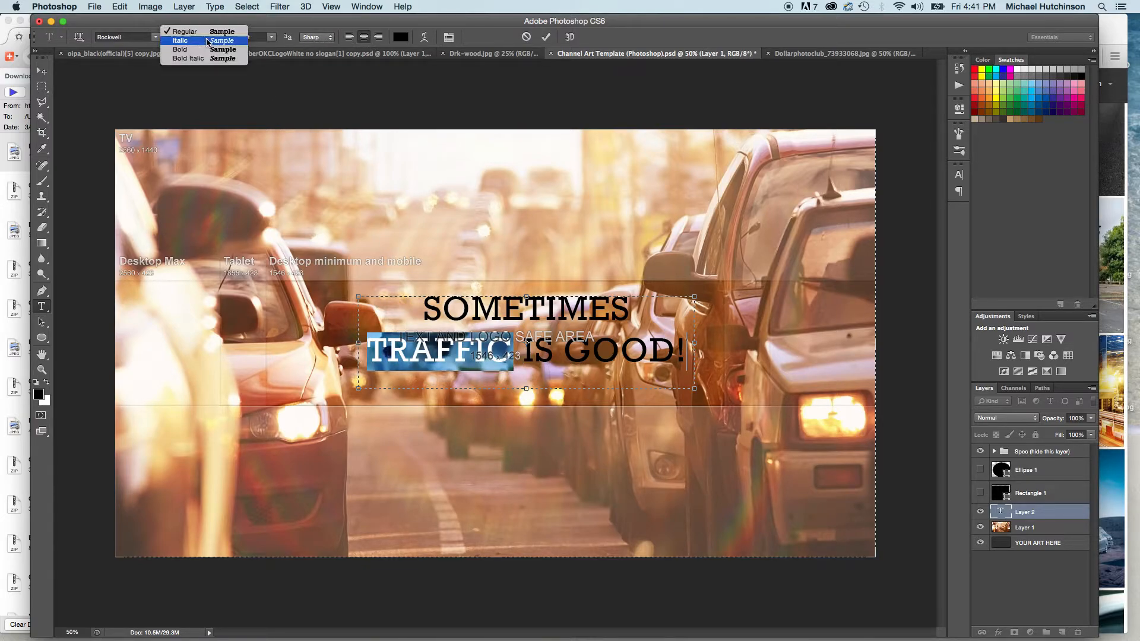
click(187, 42)
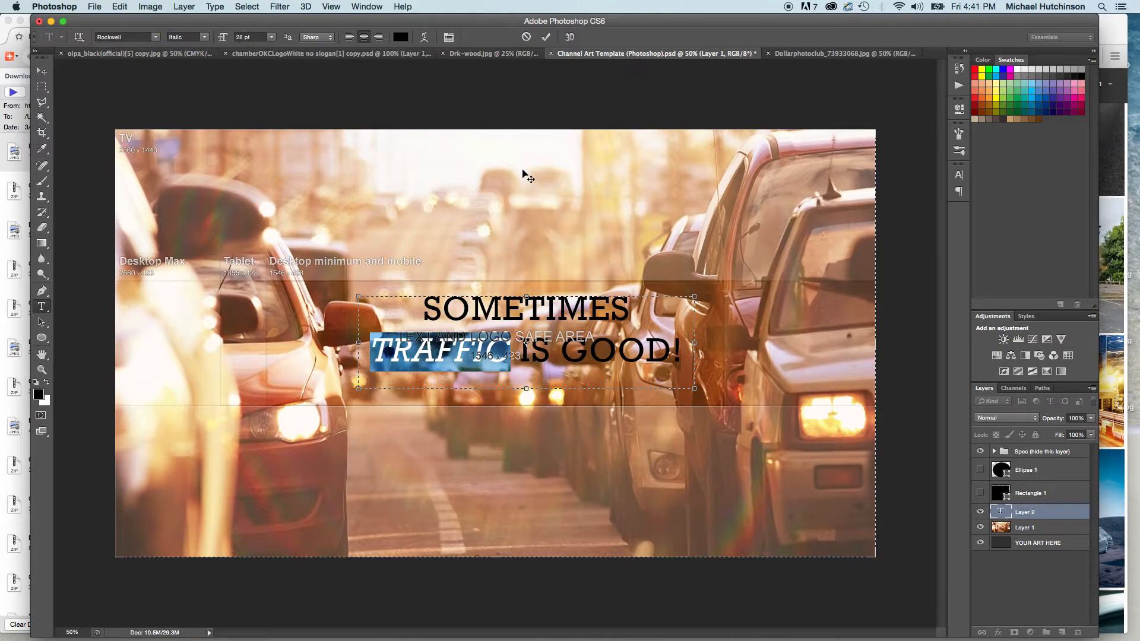
click(545, 37)
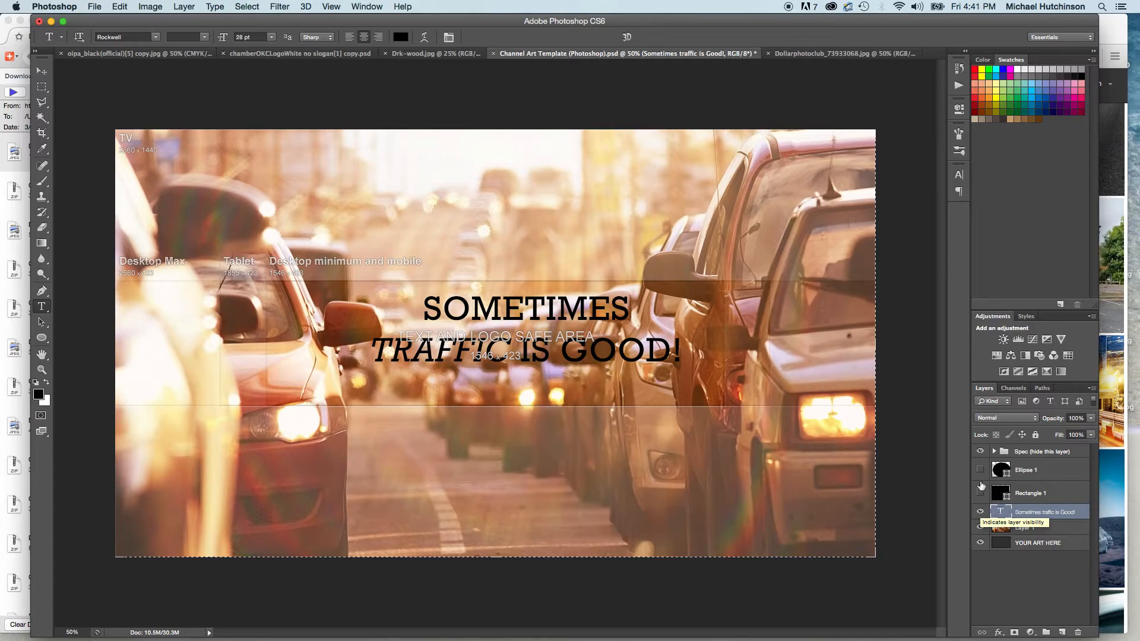
Nudge the slogan 21 px down and 10 px right in the safe area, previewing the art without the Spec group before and after.
click(980, 452)
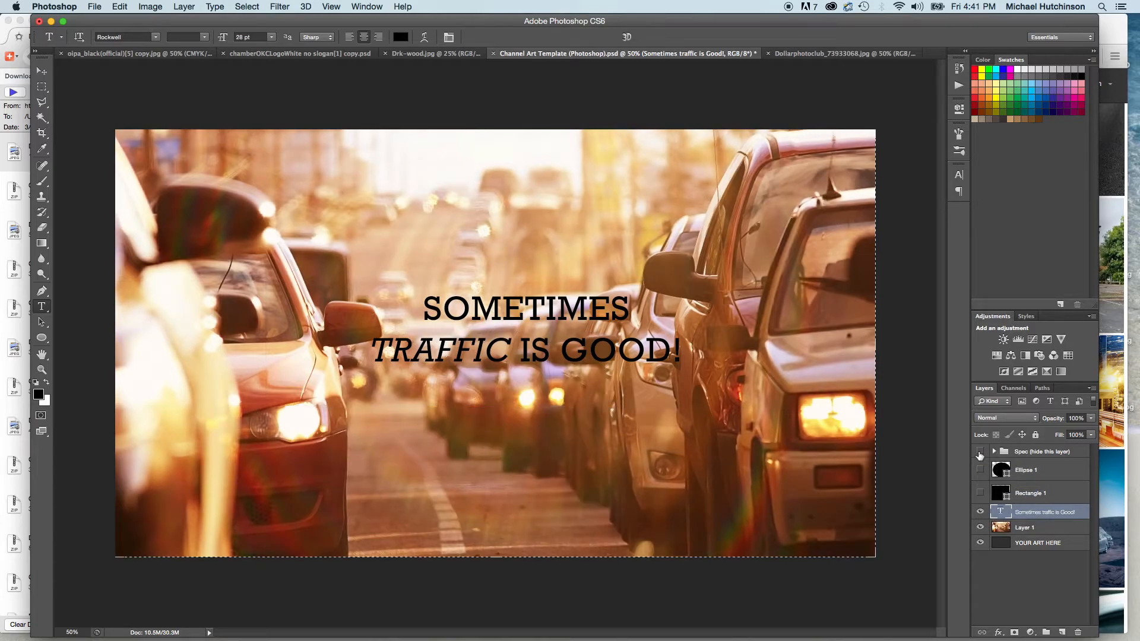
click(980, 452)
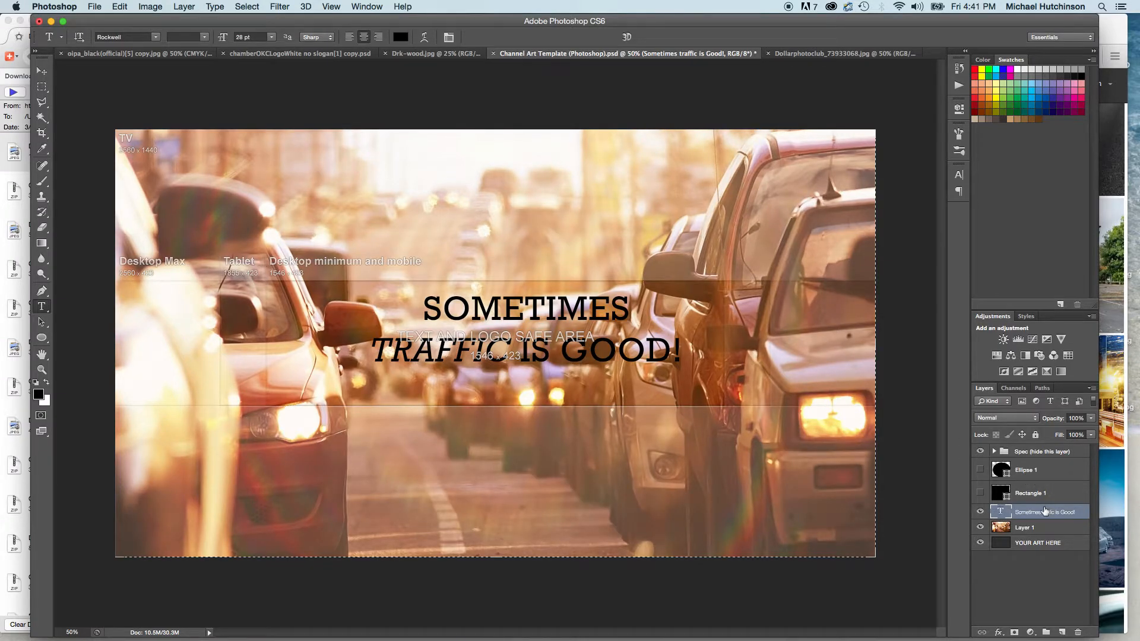
key(v)
key(shift+Down)
key(shift+Down)
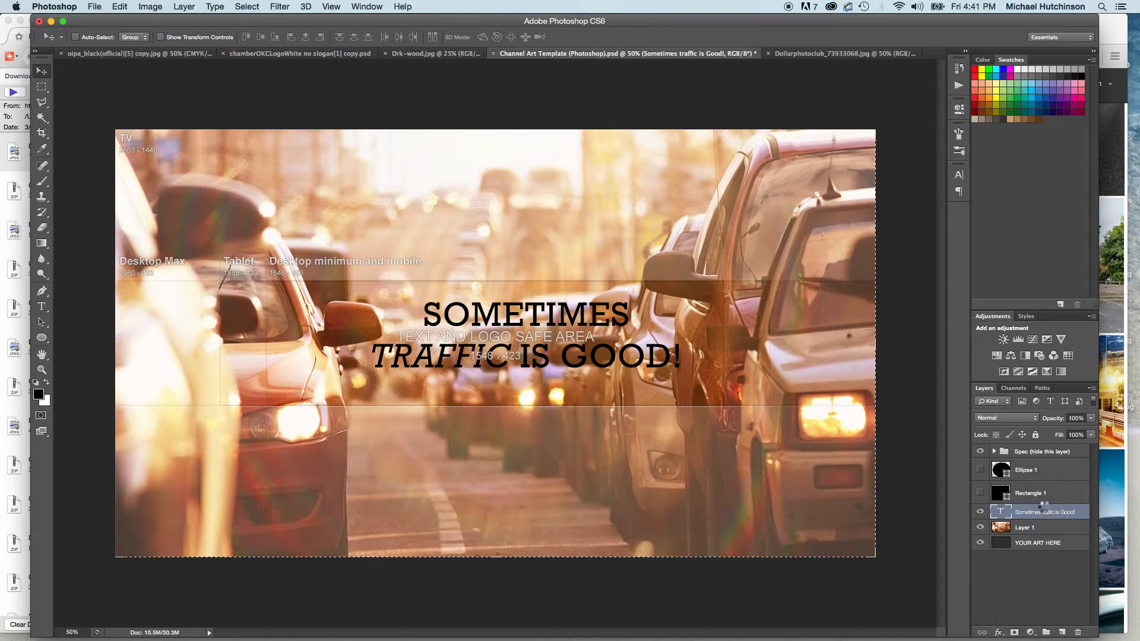
key(shift+Right)
key(Down)
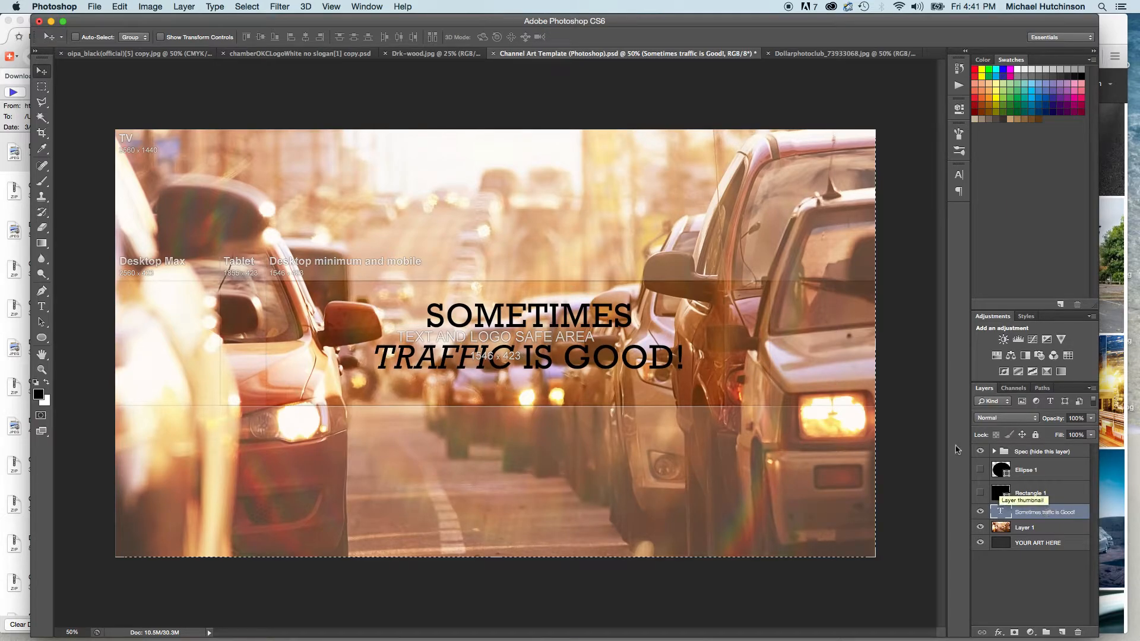
click(981, 453)
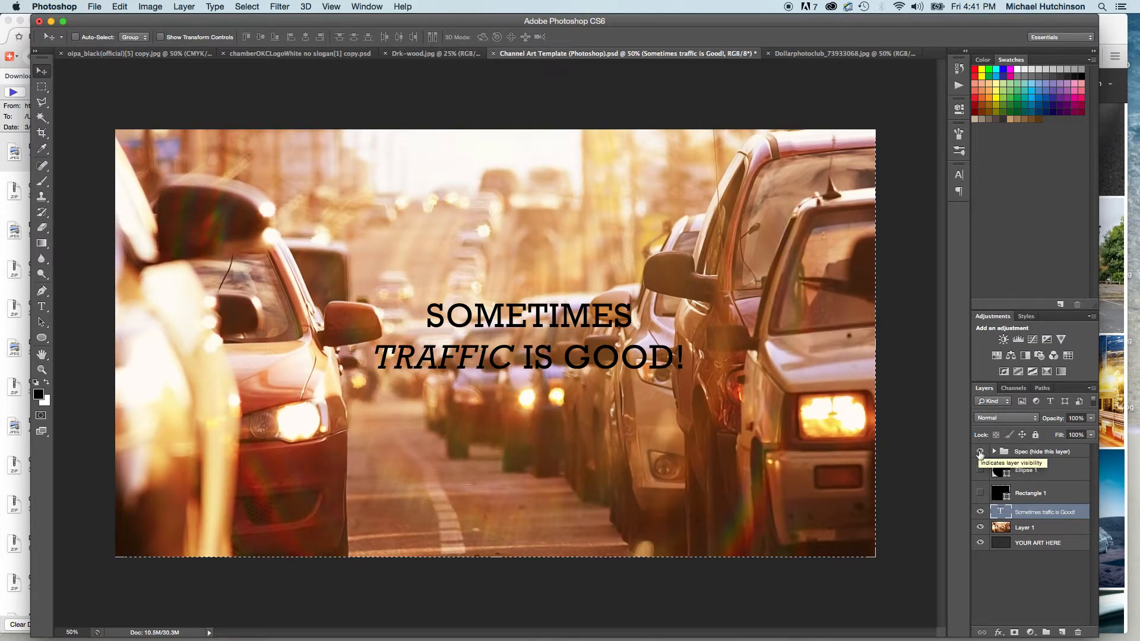
click(981, 452)
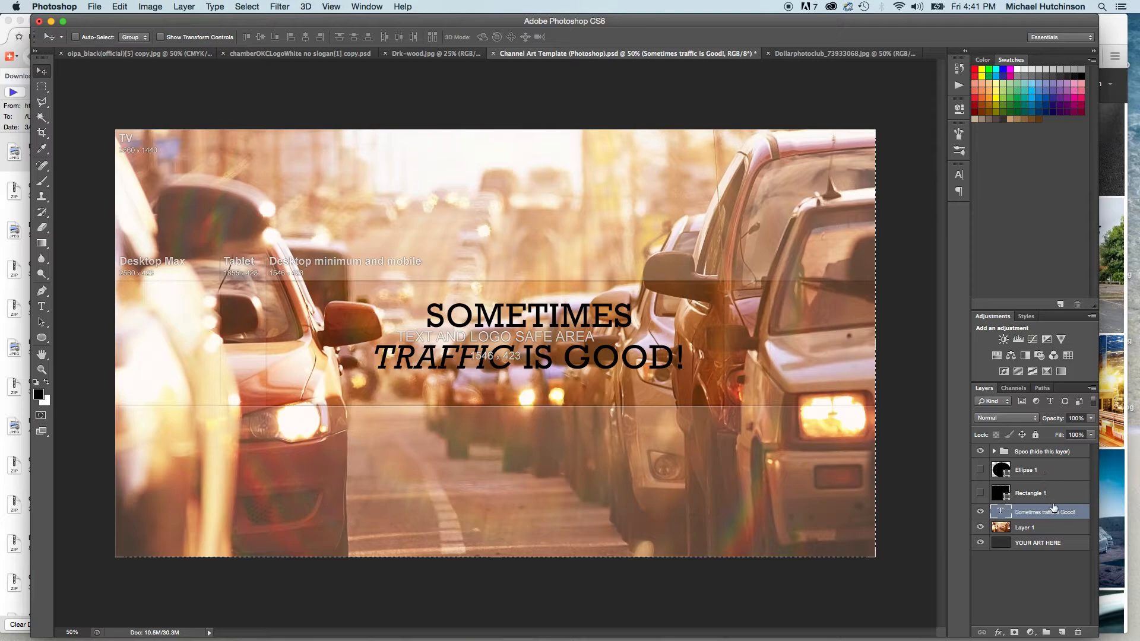
Recolour the slogan text to near-white #fcfbfb and preview it with the Spec group hidden.
key(t)
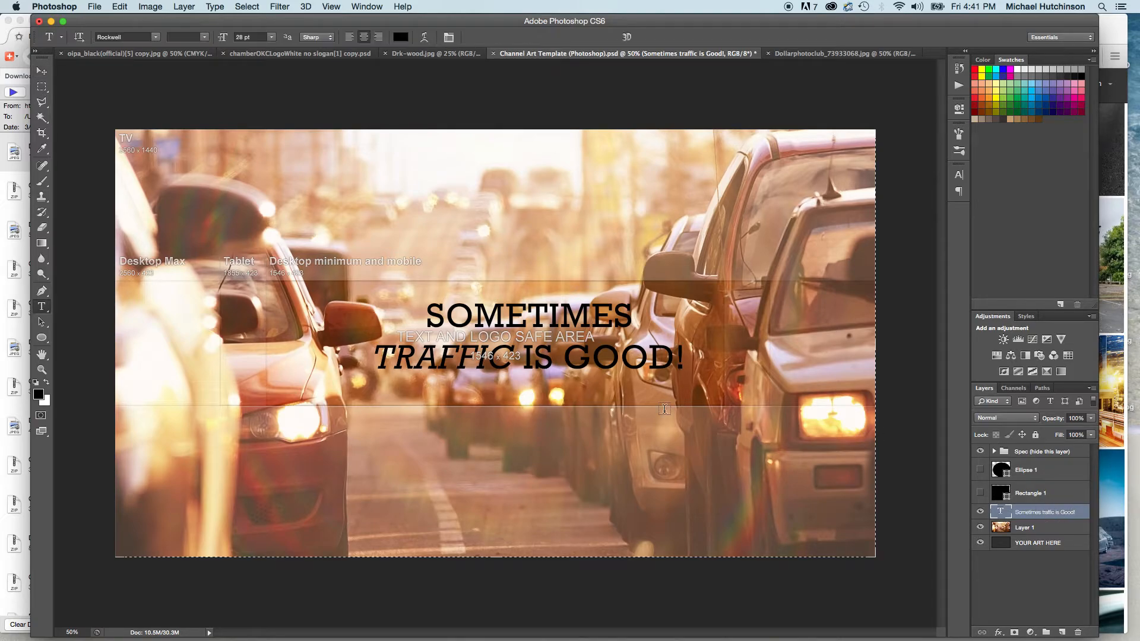
click(399, 38)
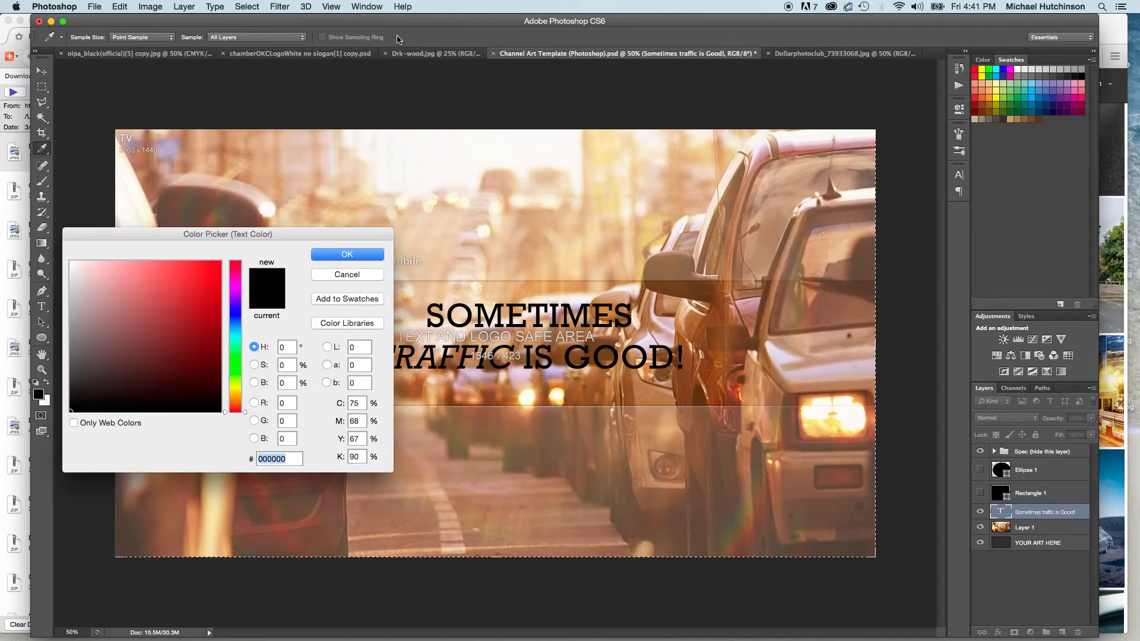
click(71, 263)
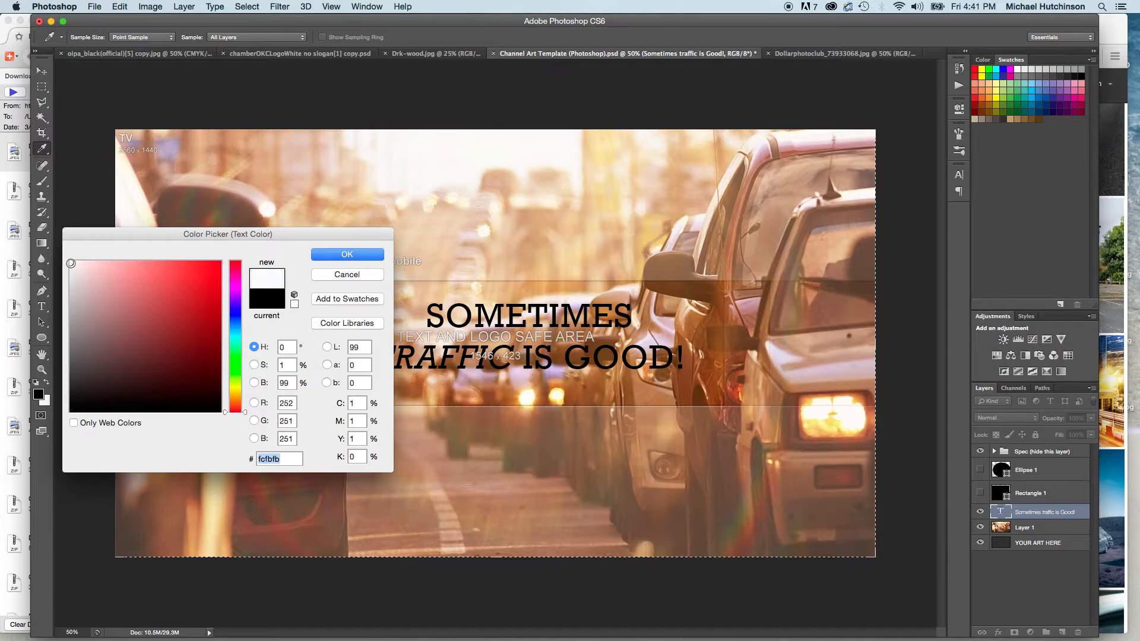
click(357, 255)
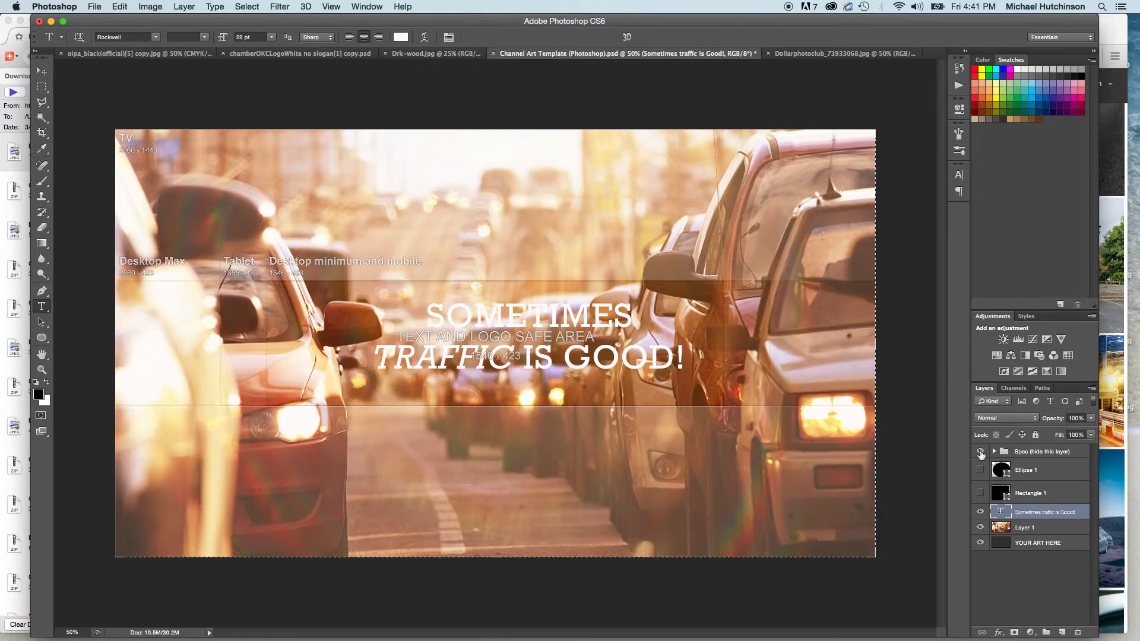
click(980, 452)
click(980, 451)
Add a drop shadow to the slogan text with distance 8 px, spread 5% and size 8 px.
double_click(1076, 513)
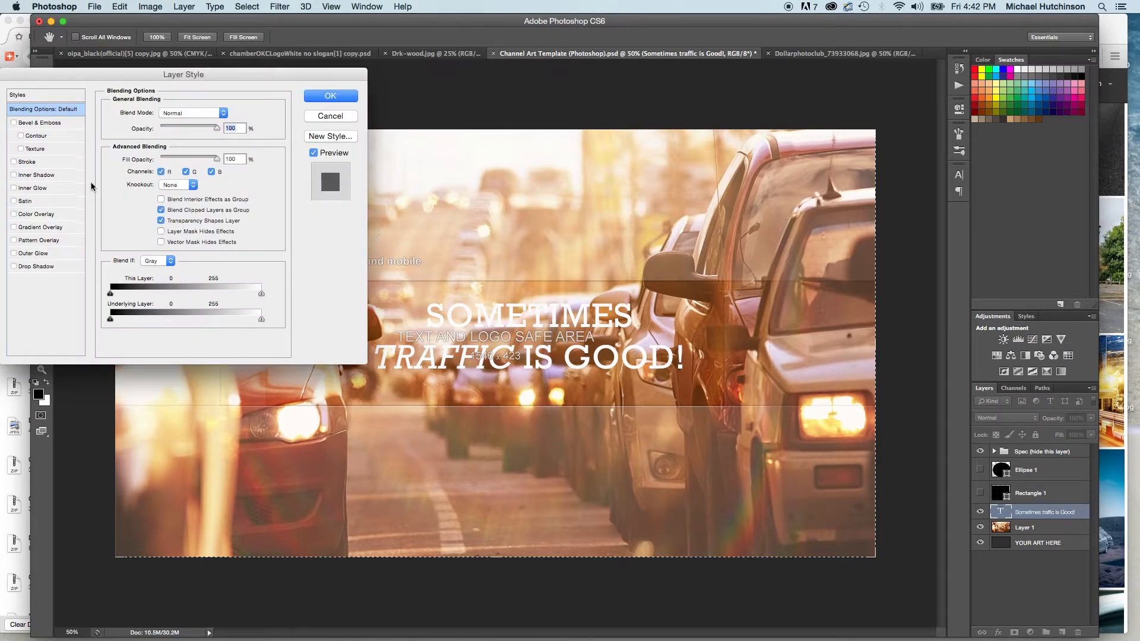
click(47, 267)
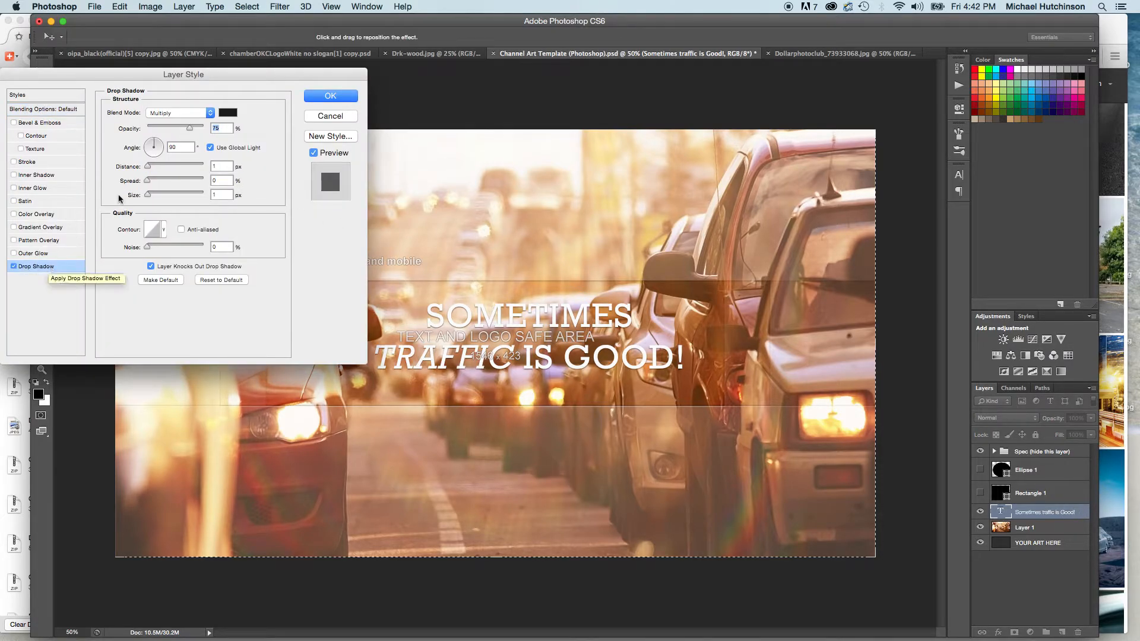
double_click(219, 166)
text(8)
double_click(218, 181)
text(5)
double_click(220, 195)
text(8)
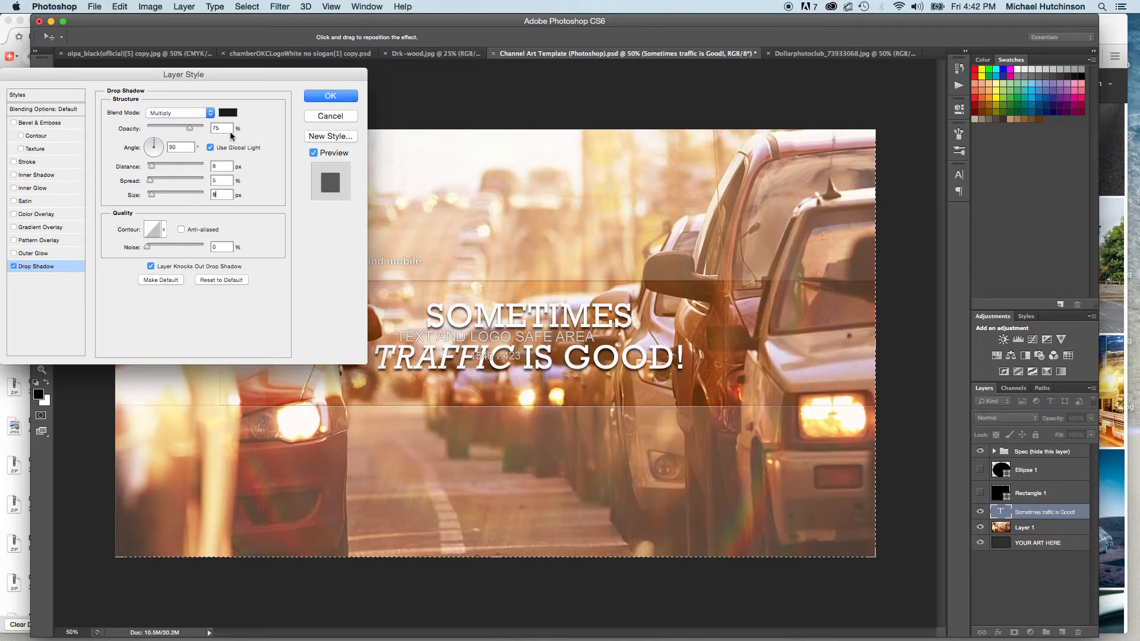
click(341, 98)
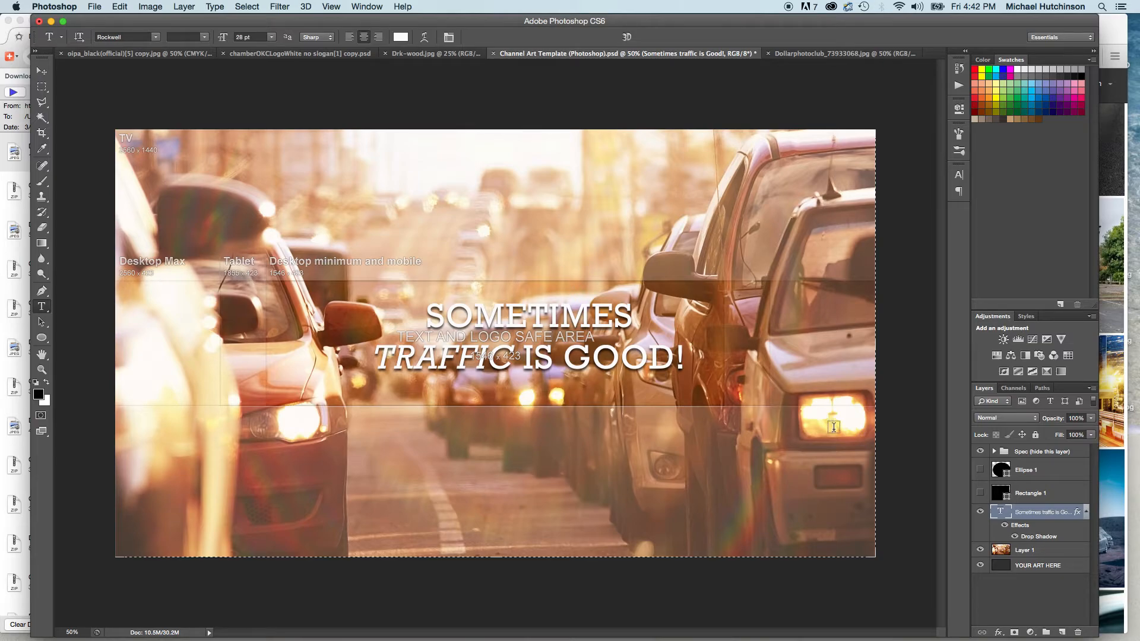
Hide the Spec group and move the slogan slightly down and to the left over the traffic photo.
click(981, 452)
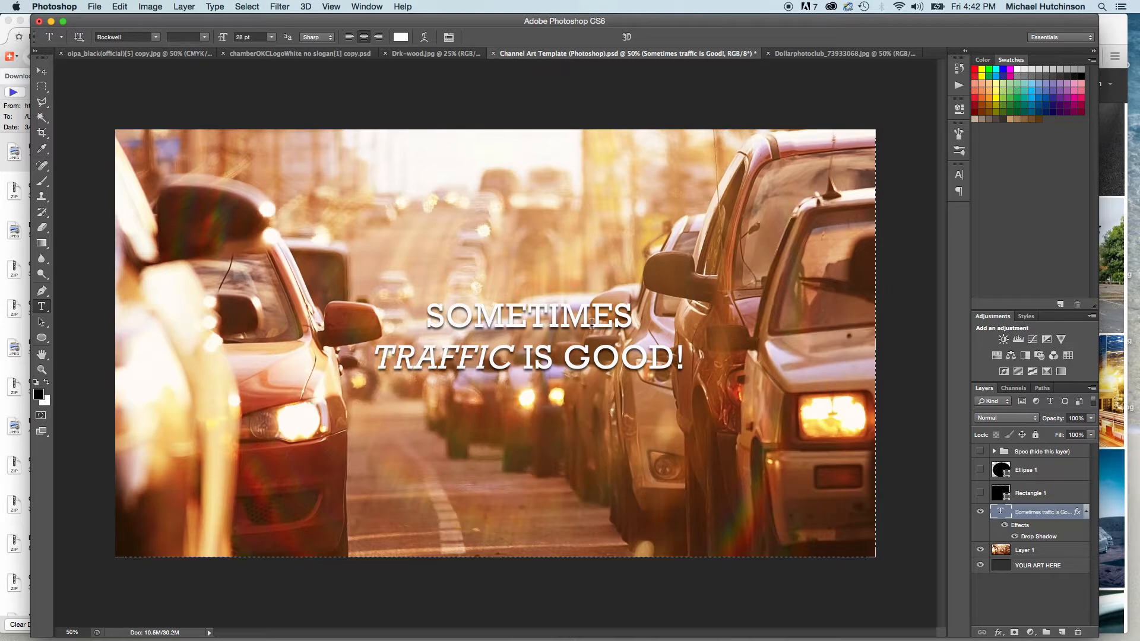
key(v)
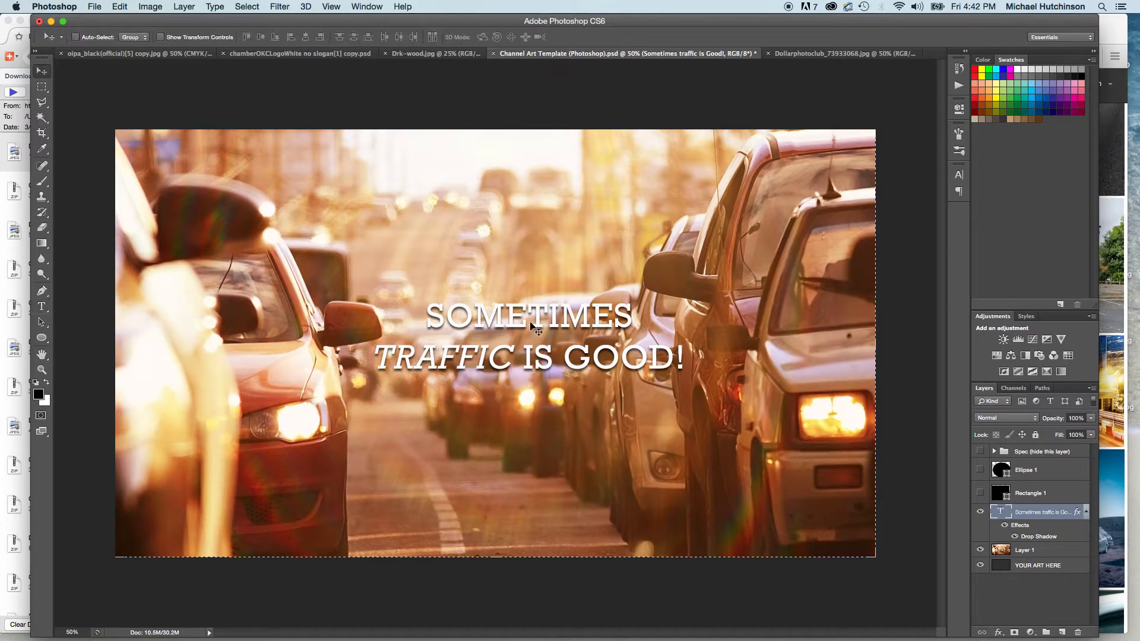
drag(513, 316, 499, 330)
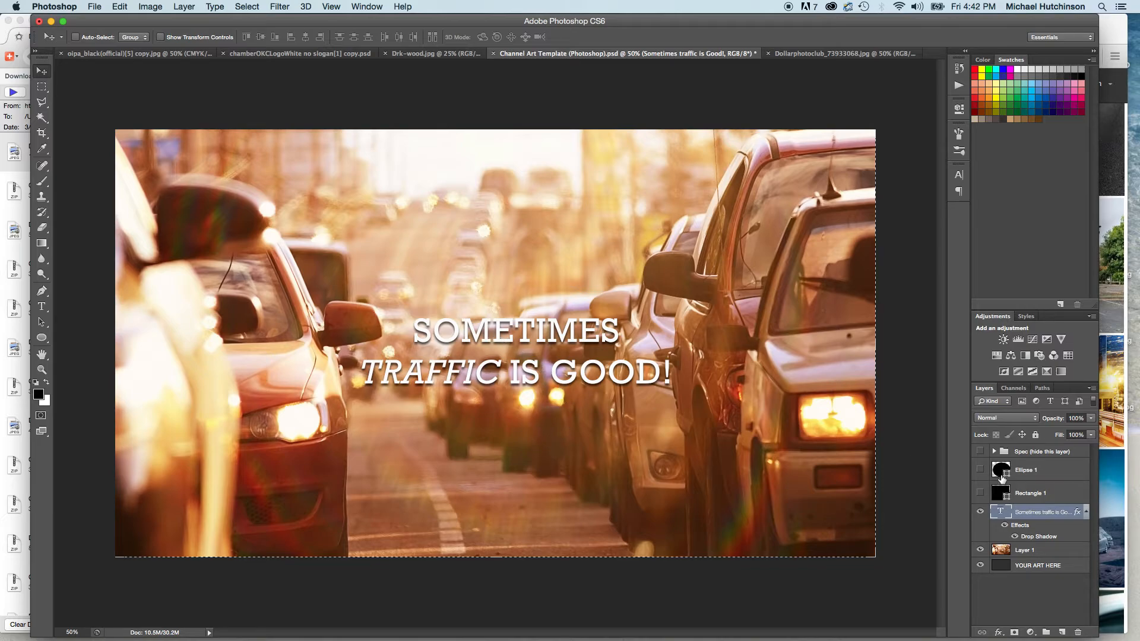
Rotate the light angle of the slogan's drop shadow so the light comes from the upper left.
double_click(1061, 534)
drag(146, 135, 149, 144)
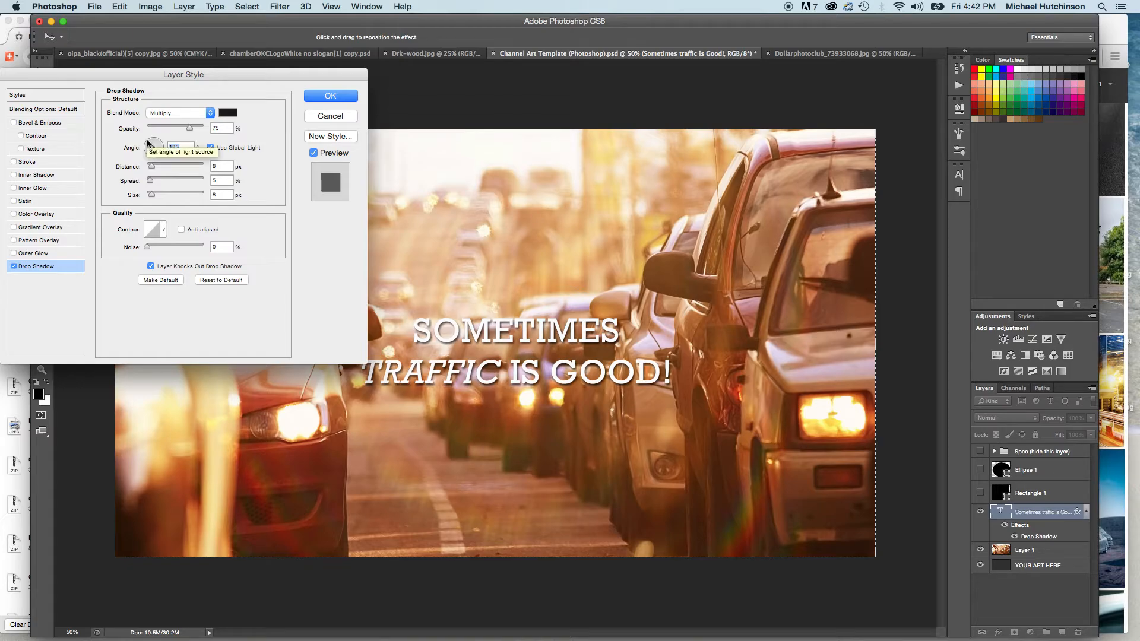
click(330, 95)
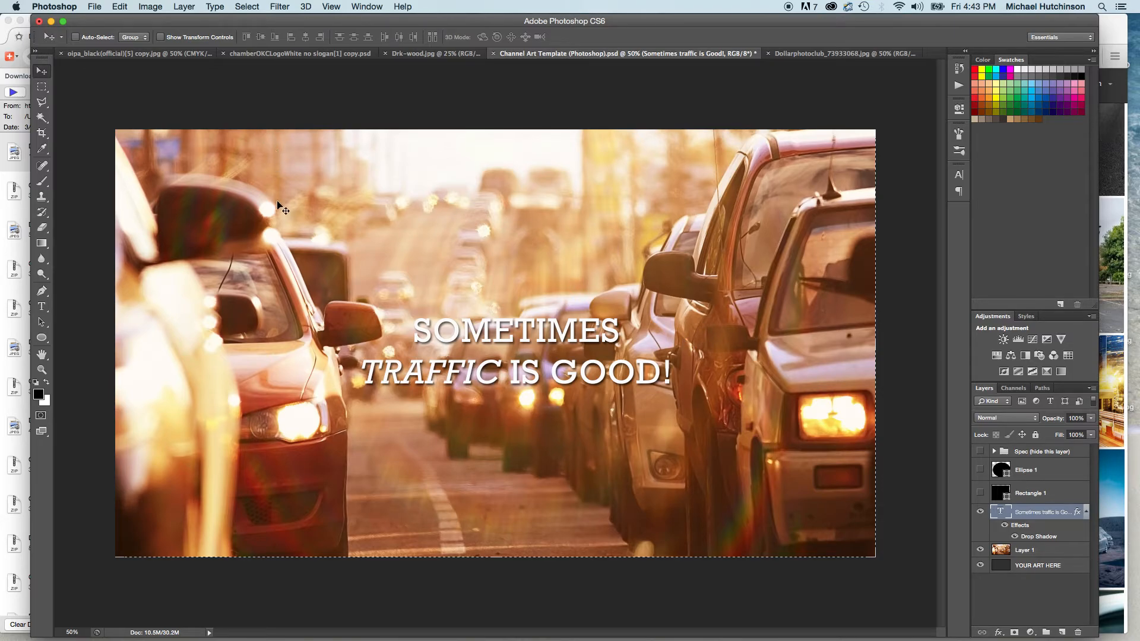
Export the channel art for web as a high-quality JPEG at quality 75, replacing DD-youTubeBG.jpg on the Desktop.
click(96, 7)
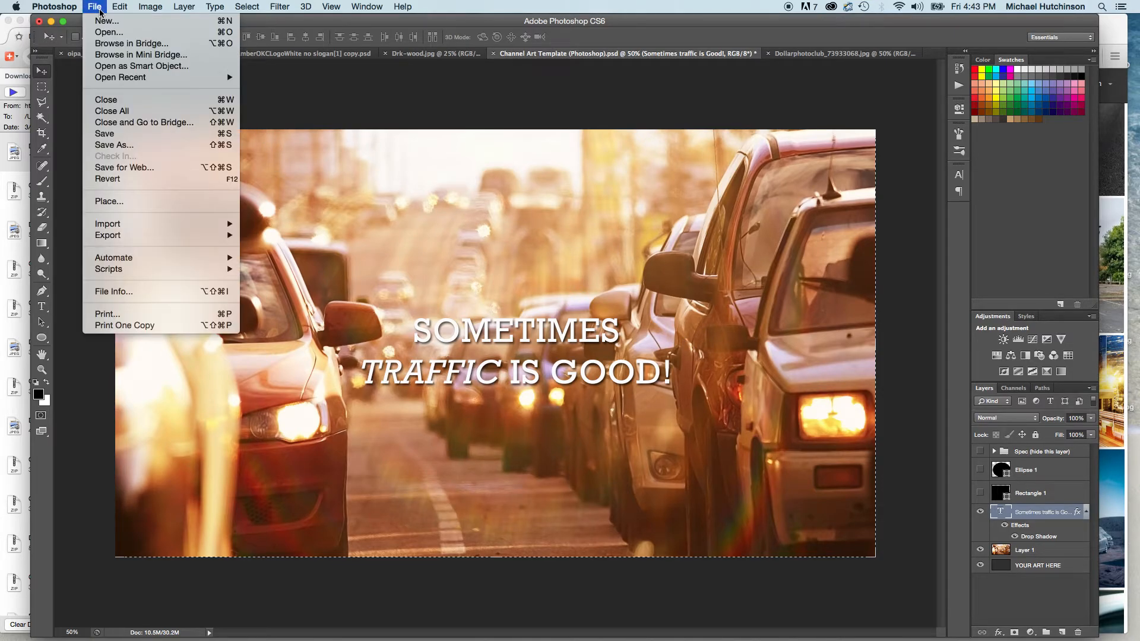
click(128, 169)
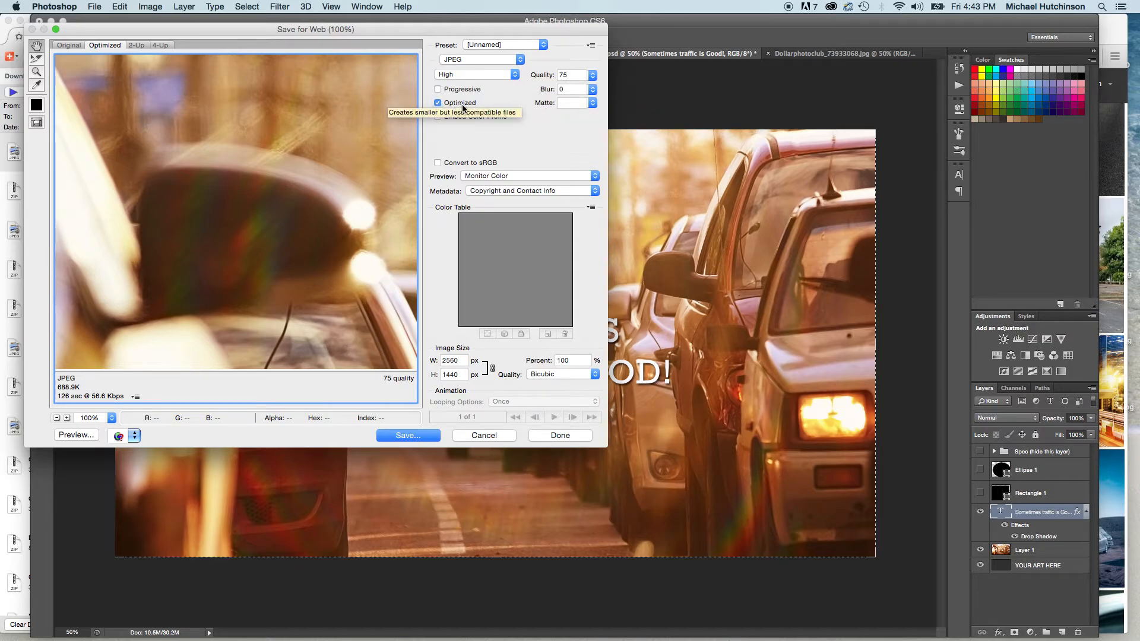
click(414, 437)
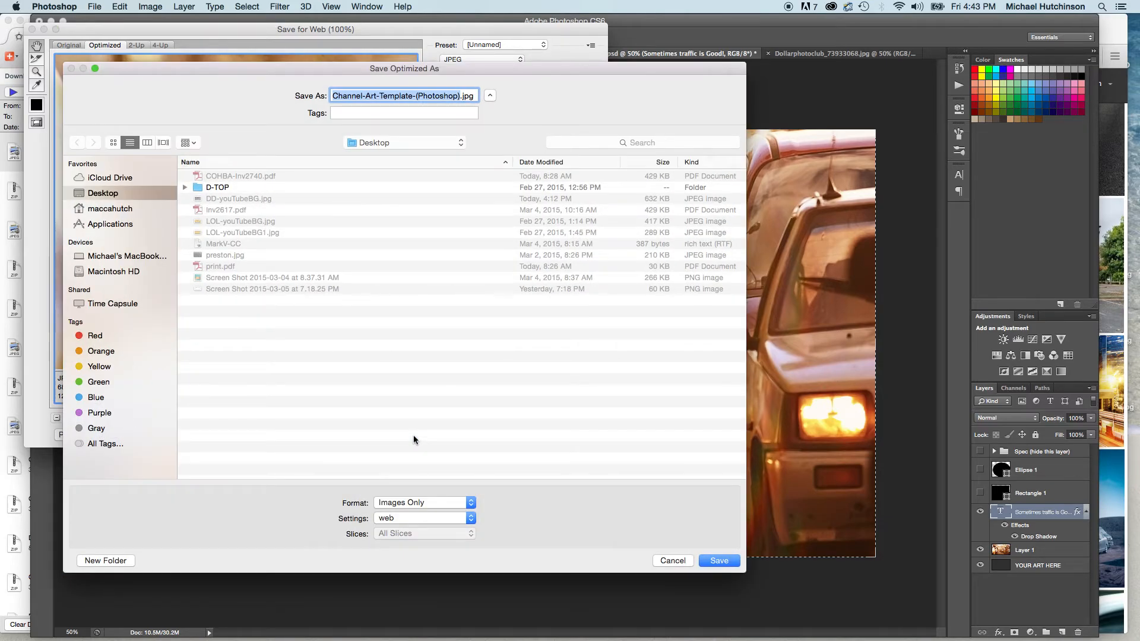
click(231, 202)
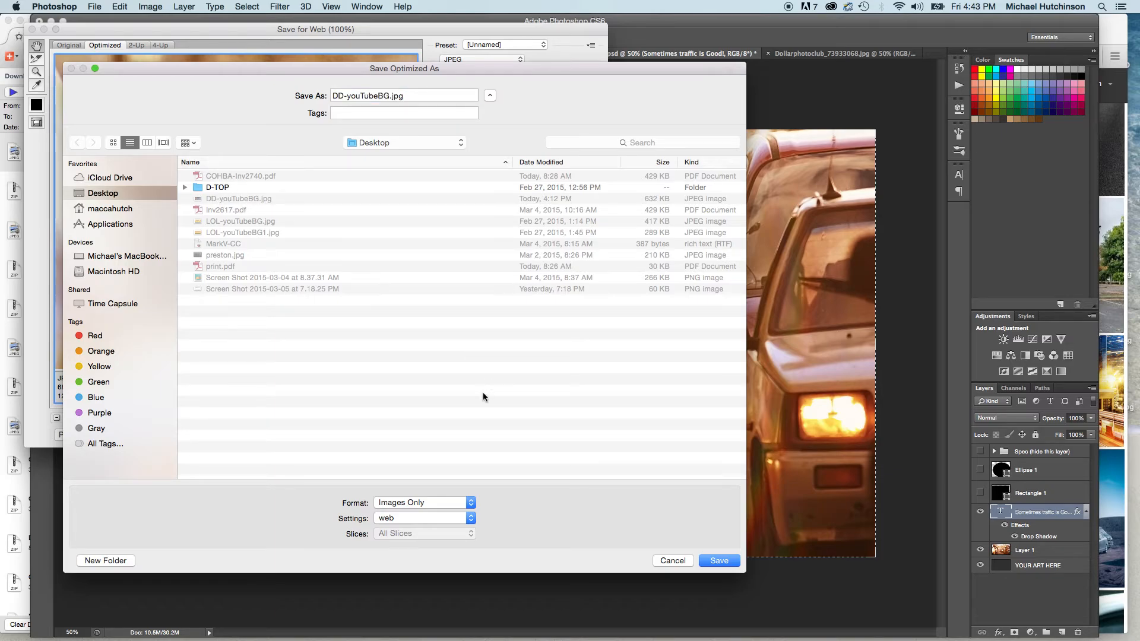
click(720, 560)
click(725, 333)
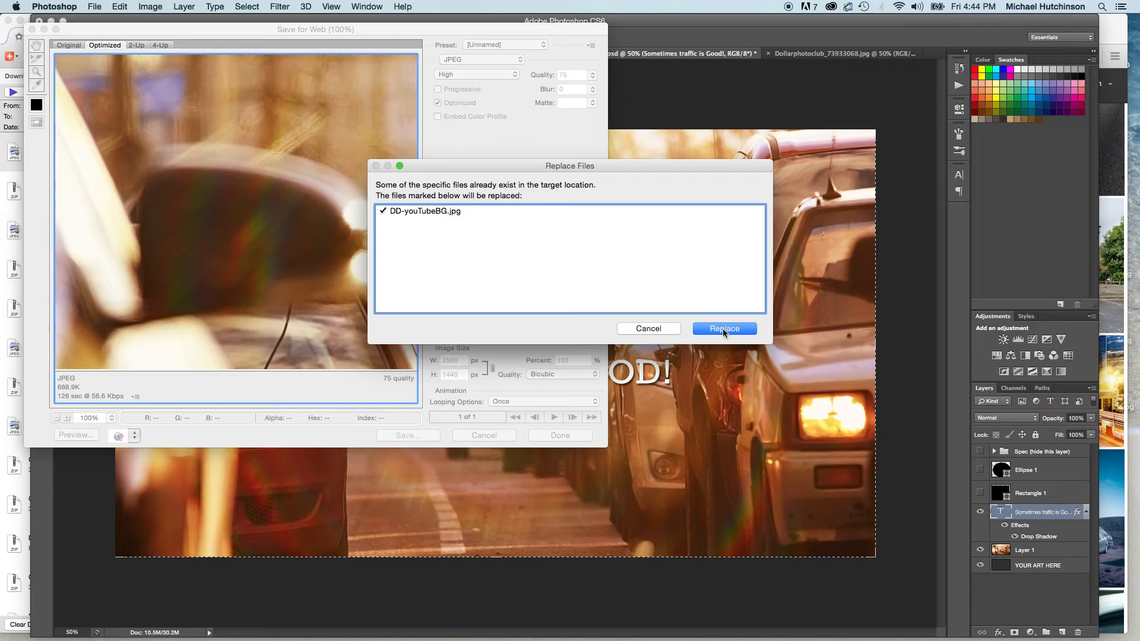
click(732, 329)
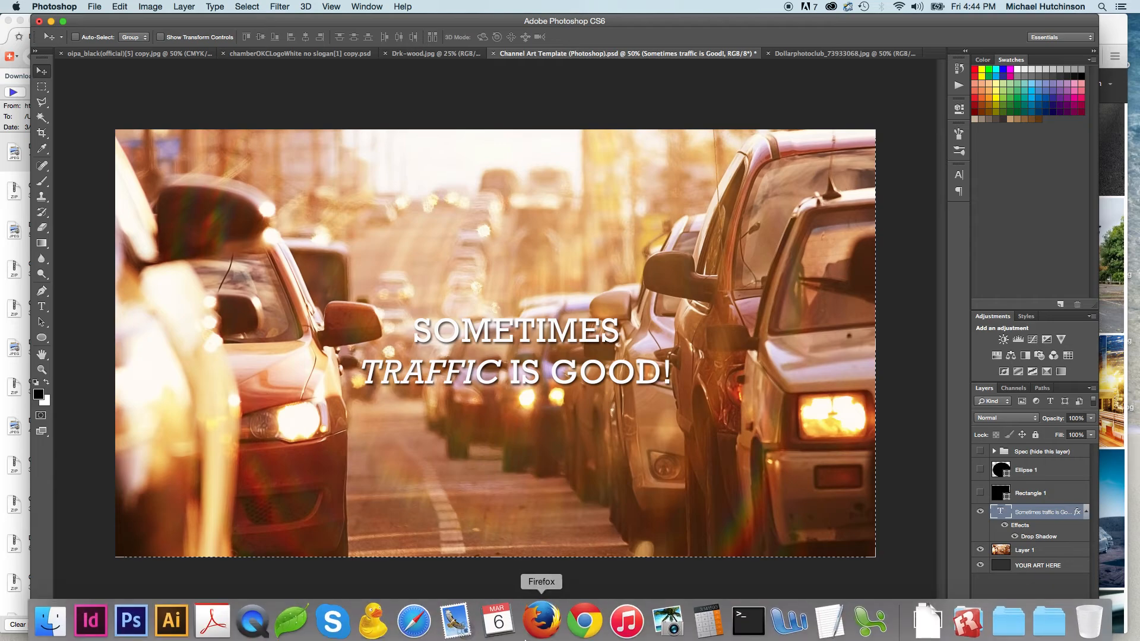
Switch to the YouTube channel page in Firefox, upload DD-youTubeBG.jpg from the Desktop and apply it as the channel art.
click(534, 618)
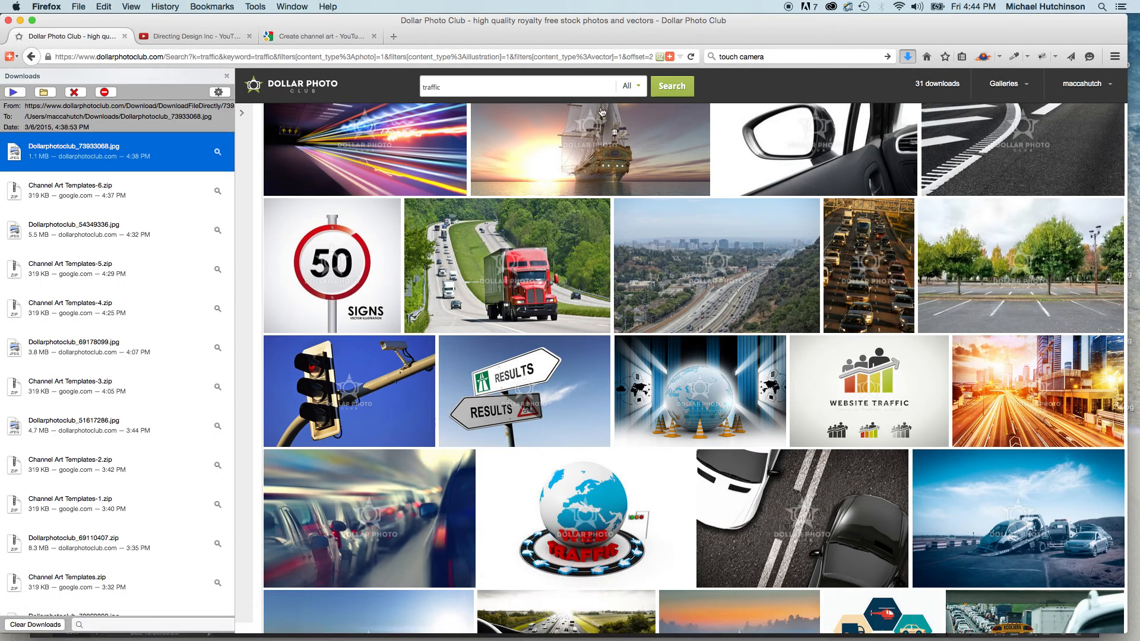
click(208, 37)
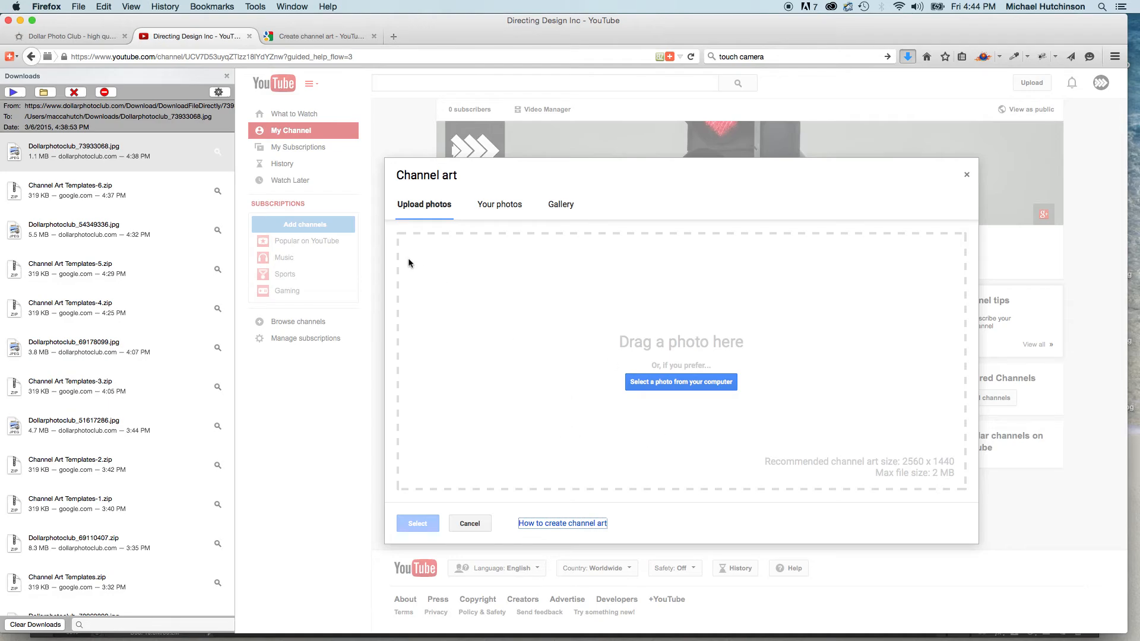
click(697, 383)
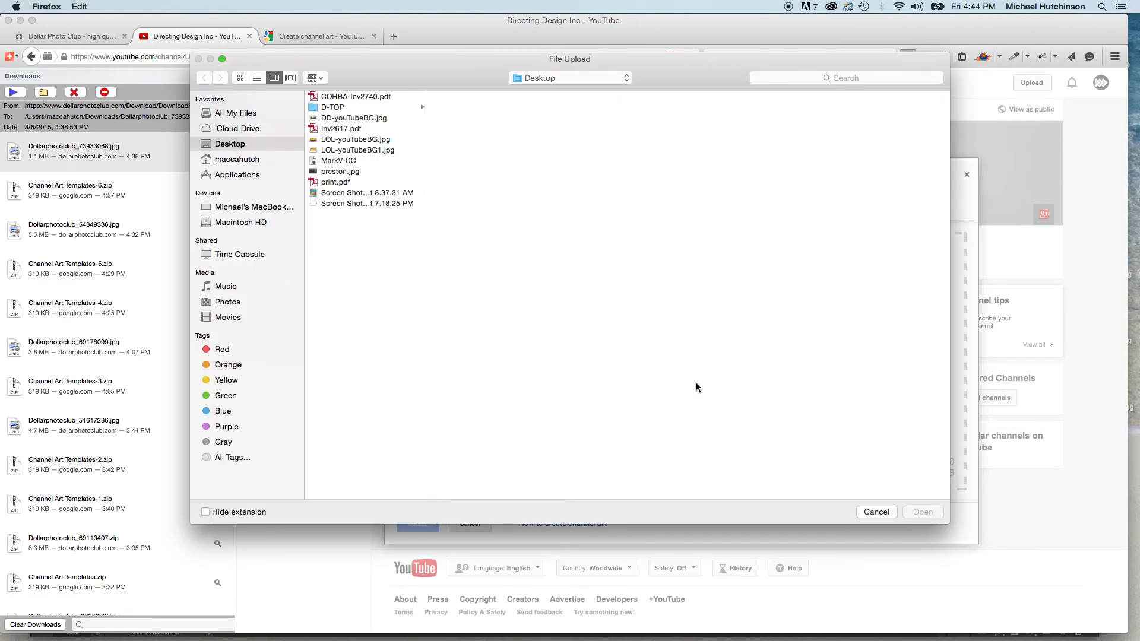
click(359, 120)
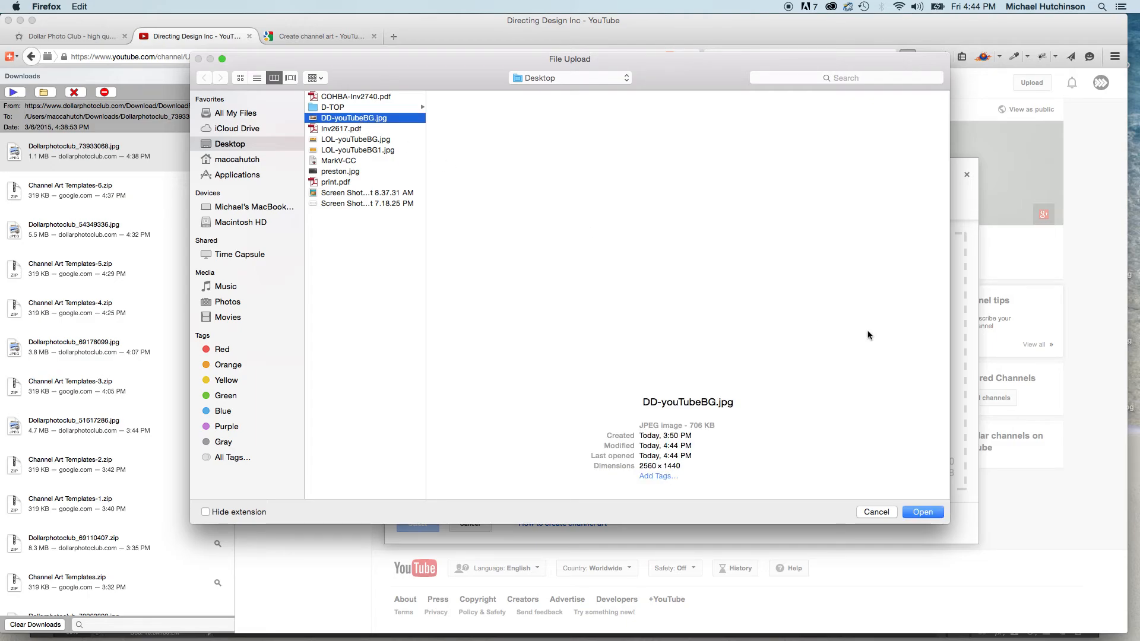
click(924, 513)
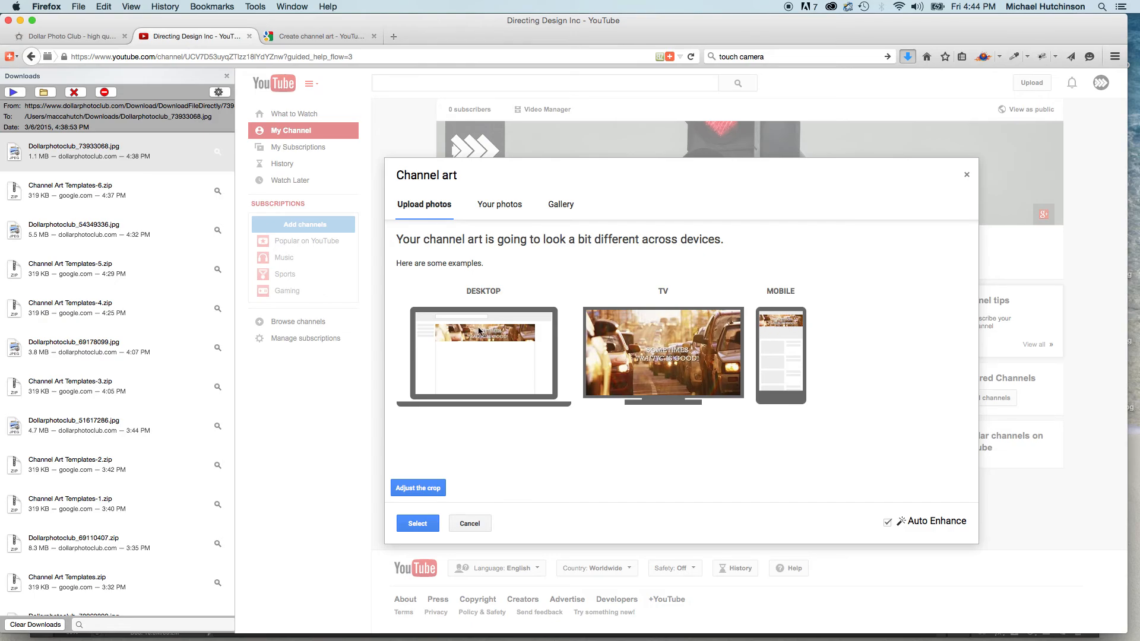
click(418, 524)
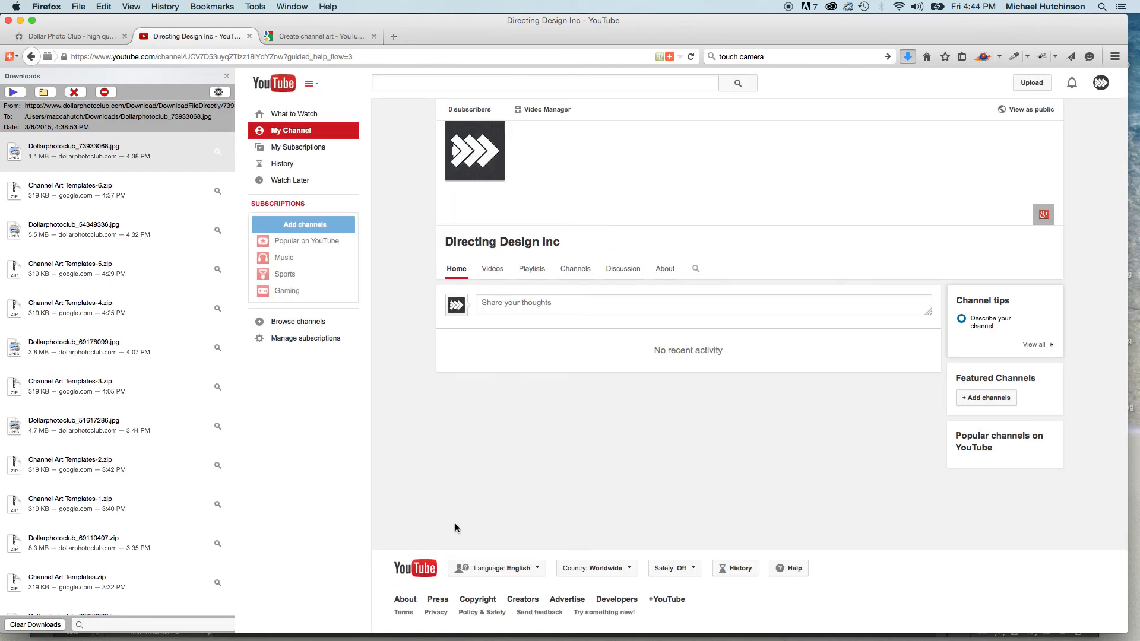